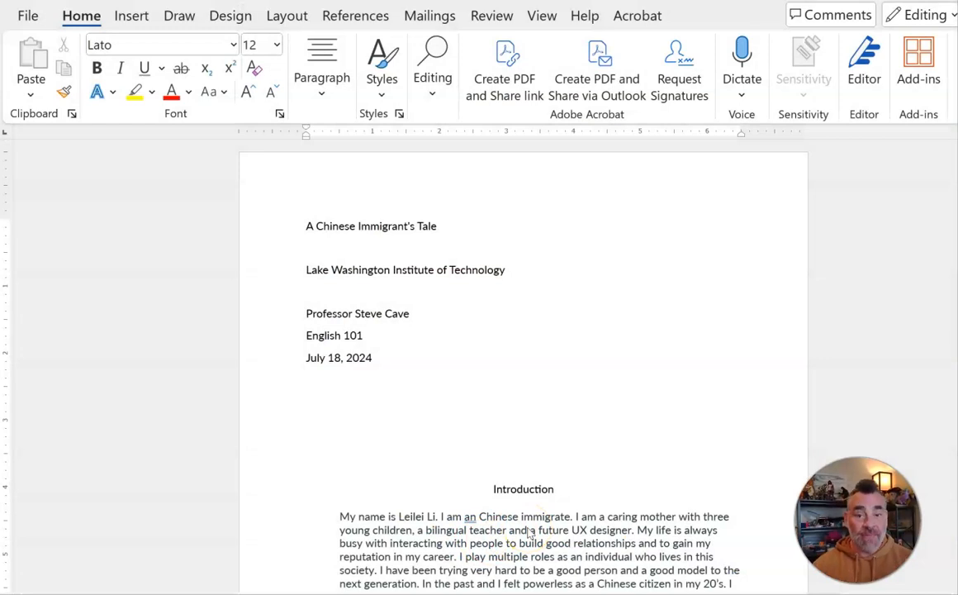
Step: Scroll through the essay to review its title block, headings and body layout
{"action": "scroll", "coordinate": [541, 395], "scroll_direction": "down", "scroll_amount": 2}
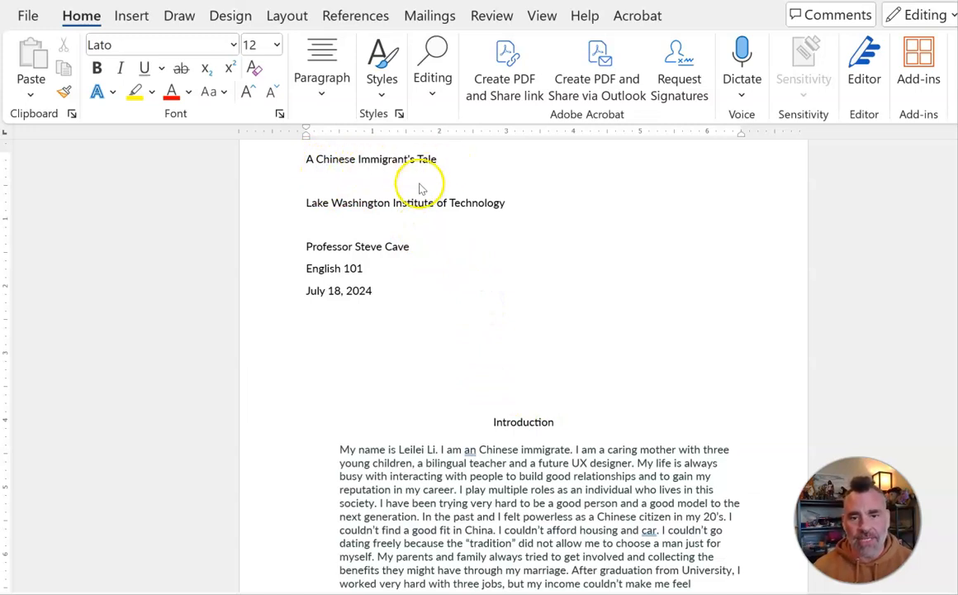
{"action": "scroll", "coordinate": [547, 421], "scroll_direction": "down", "scroll_amount": 4}
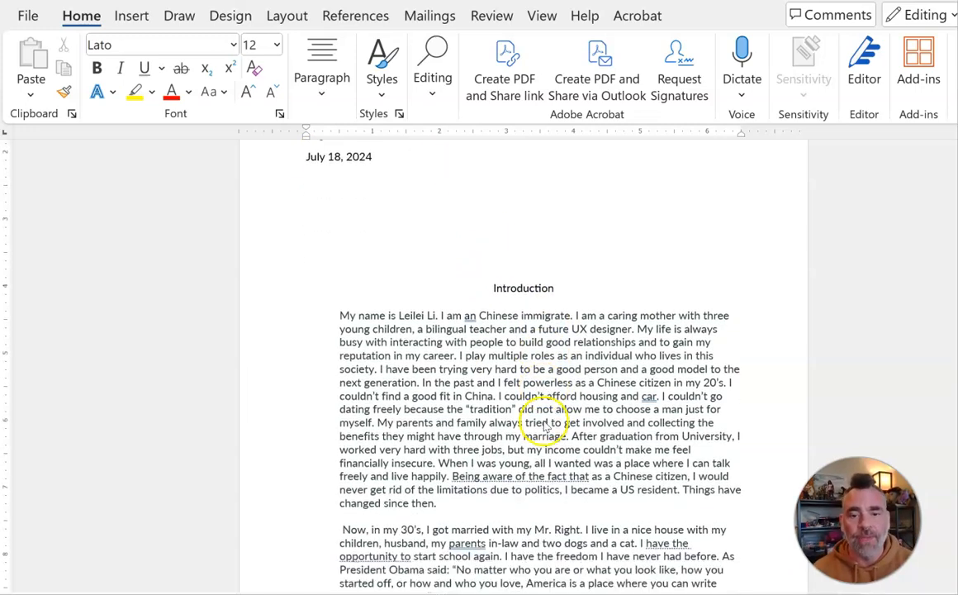
{"action": "scroll", "coordinate": [546, 425], "scroll_direction": "down", "scroll_amount": 15}
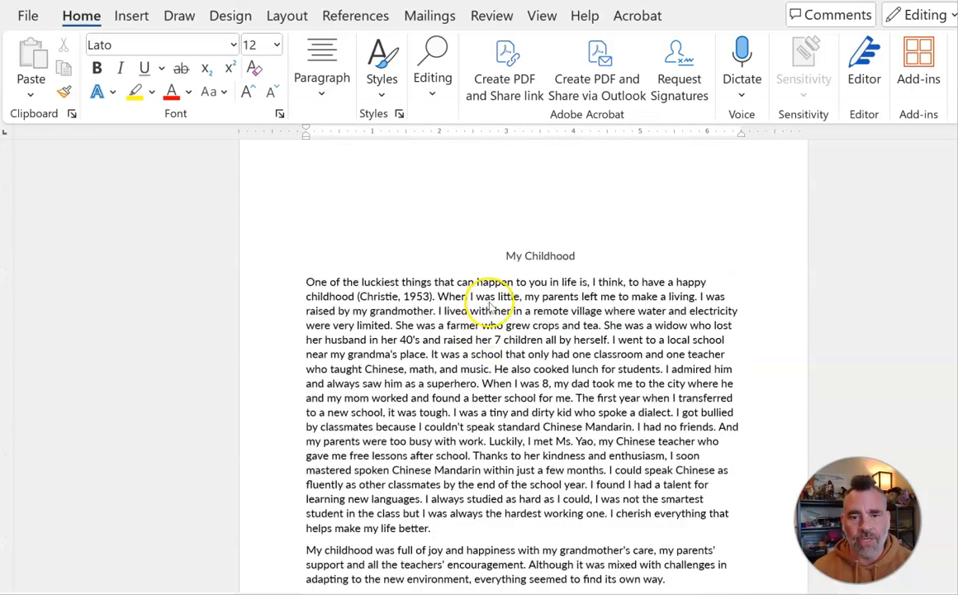
{"action": "scroll", "coordinate": [539, 261], "scroll_direction": "down", "scroll_amount": 10}
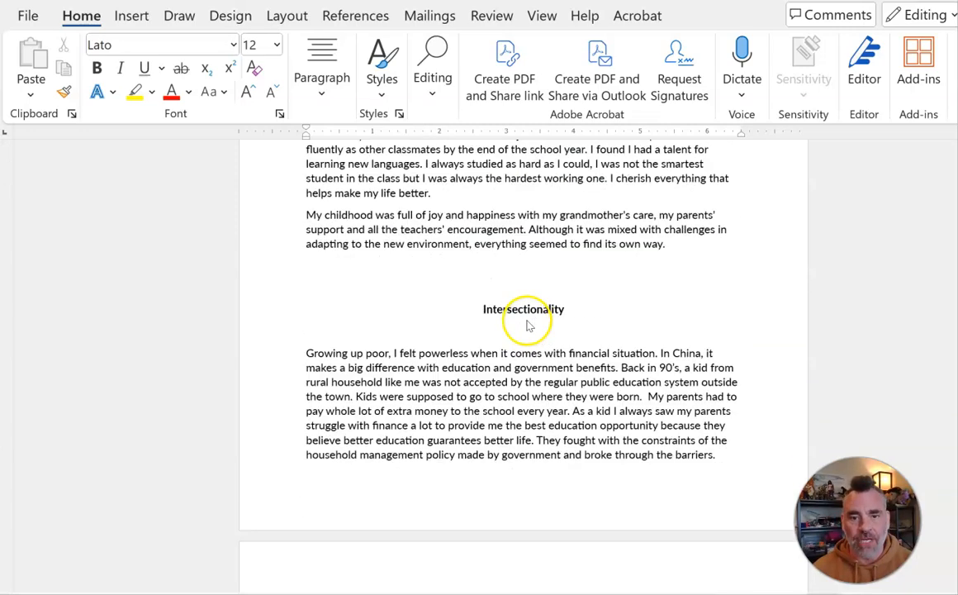
{"action": "scroll", "coordinate": [567, 353], "scroll_direction": "down", "scroll_amount": 15}
{"action": "scroll", "coordinate": [543, 392], "scroll_direction": "down", "scroll_amount": 3}
{"action": "scroll", "coordinate": [544, 392], "scroll_direction": "up", "scroll_amount": 15}
{"action": "scroll", "coordinate": [544, 392], "scroll_direction": "up", "scroll_amount": 12}
{"action": "scroll", "coordinate": [544, 392], "scroll_direction": "down", "scroll_amount": 12}
{"action": "scroll", "coordinate": [544, 392], "scroll_direction": "up", "scroll_amount": 5}
{"action": "scroll", "coordinate": [495, 389], "scroll_direction": "down", "scroll_amount": 3}
{"action": "scroll", "coordinate": [487, 397], "scroll_direction": "up", "scroll_amount": 4}
{"action": "scroll", "coordinate": [518, 350], "scroll_direction": "up", "scroll_amount": 15}
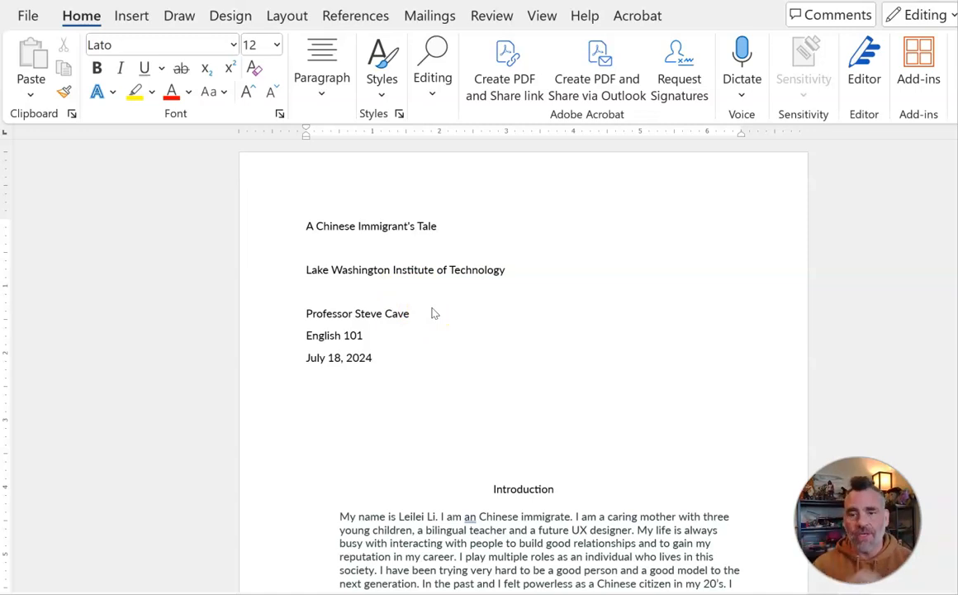
{"action": "left_click", "coordinate": [307, 227]}
{"action": "left_click_drag", "start_coordinate": [377, 361], "coordinate": [285, 224]}
{"action": "left_click", "coordinate": [385, 333]}
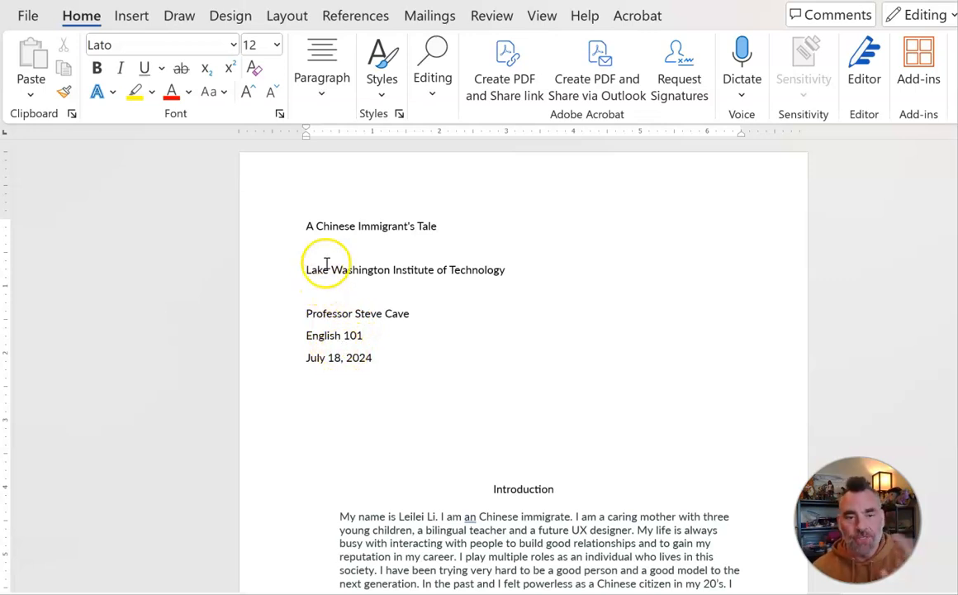
Step: Add the student's name on the blank line under the institution and fix the misspelled first word
{"action": "left_click", "coordinate": [354, 291]}
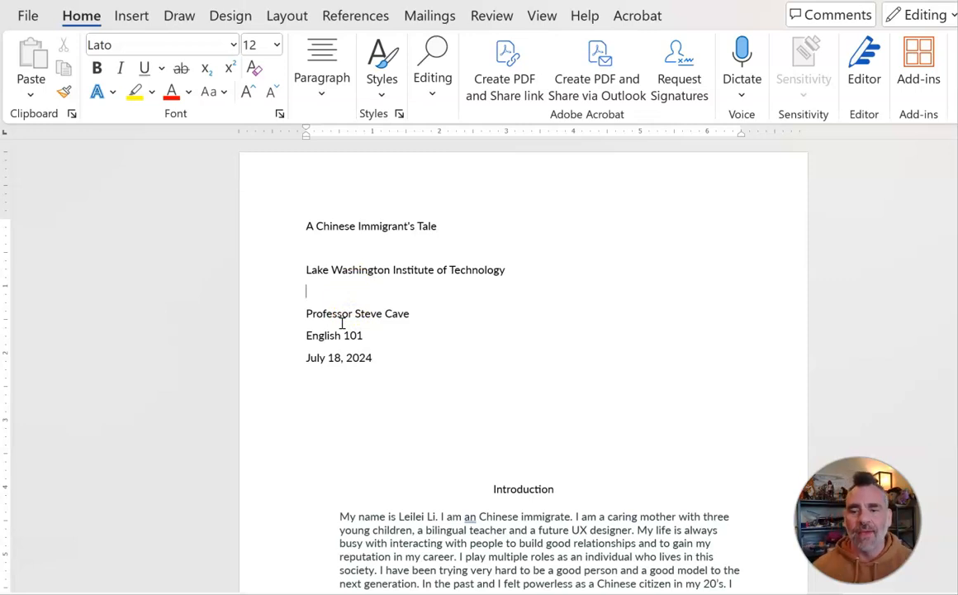
{"action": "left_click", "coordinate": [357, 300]}
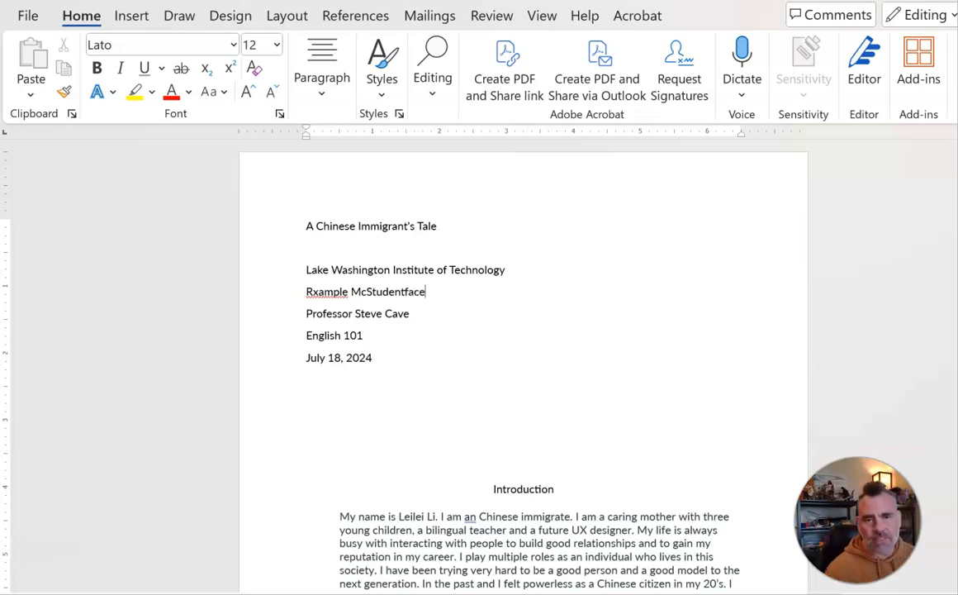
{"action": "right_click", "coordinate": [329, 291]}
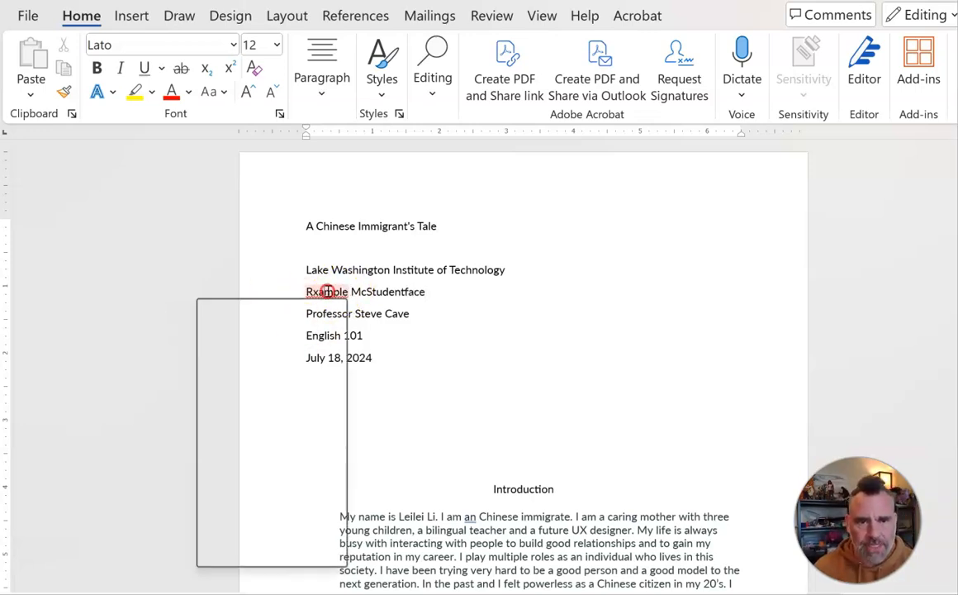
{"action": "left_click", "coordinate": [405, 313]}
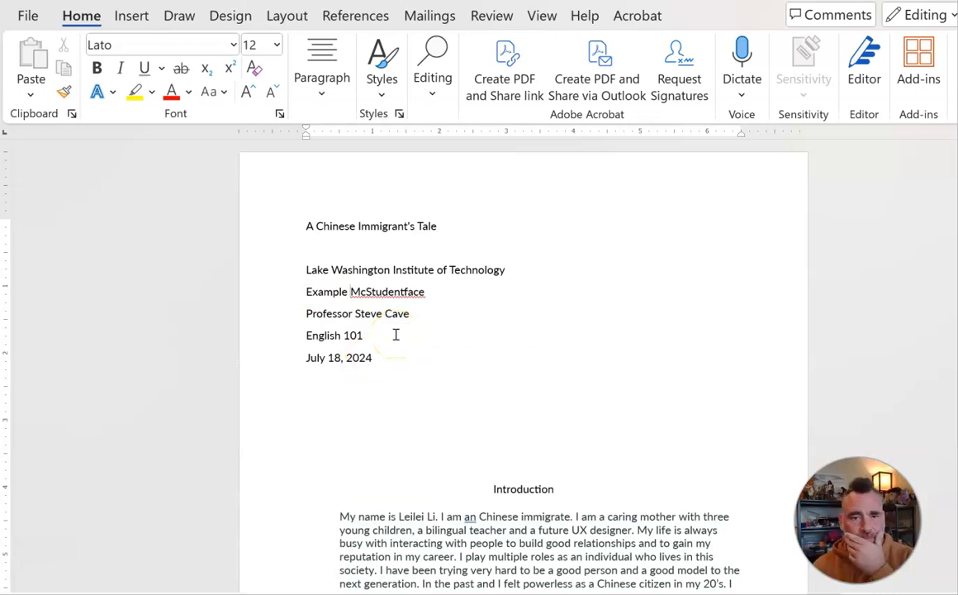
Step: Insert a page break after the date line so the introduction starts on the next page
{"action": "left_click_drag", "start_coordinate": [307, 222], "coordinate": [413, 355]}
{"action": "left_click", "coordinate": [355, 356]}
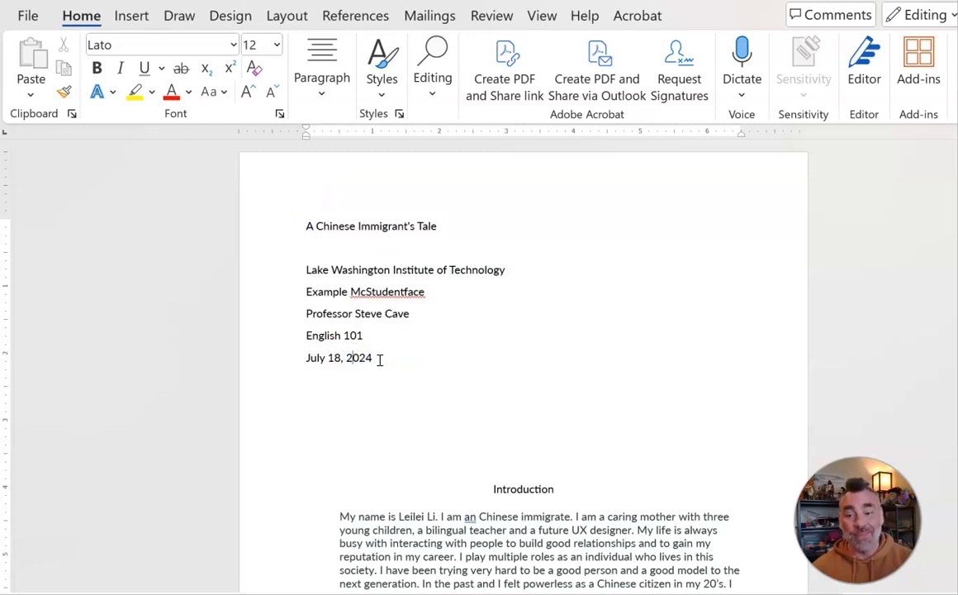
{"action": "left_click", "coordinate": [380, 360]}
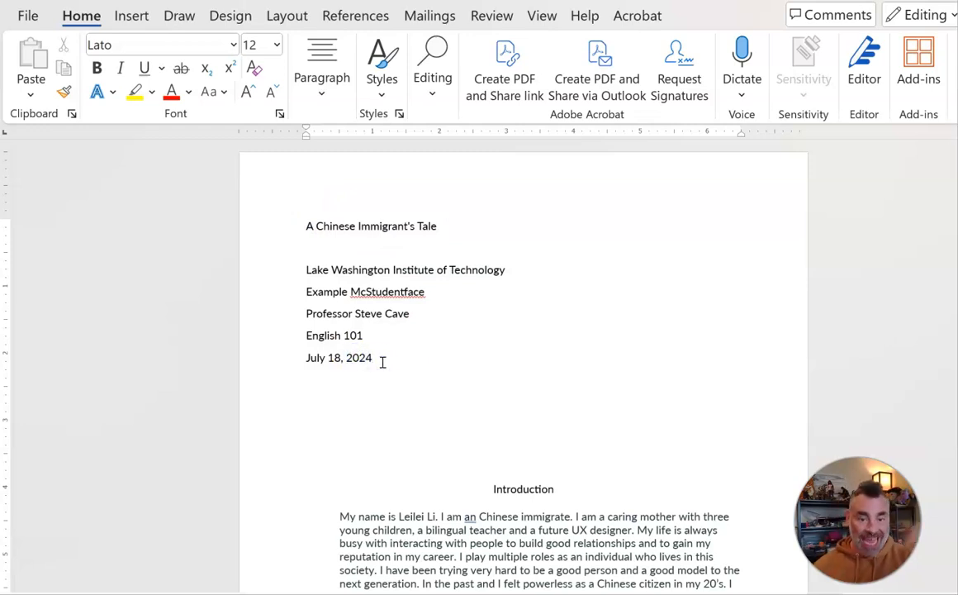
{"action": "key", "text": "Return"}
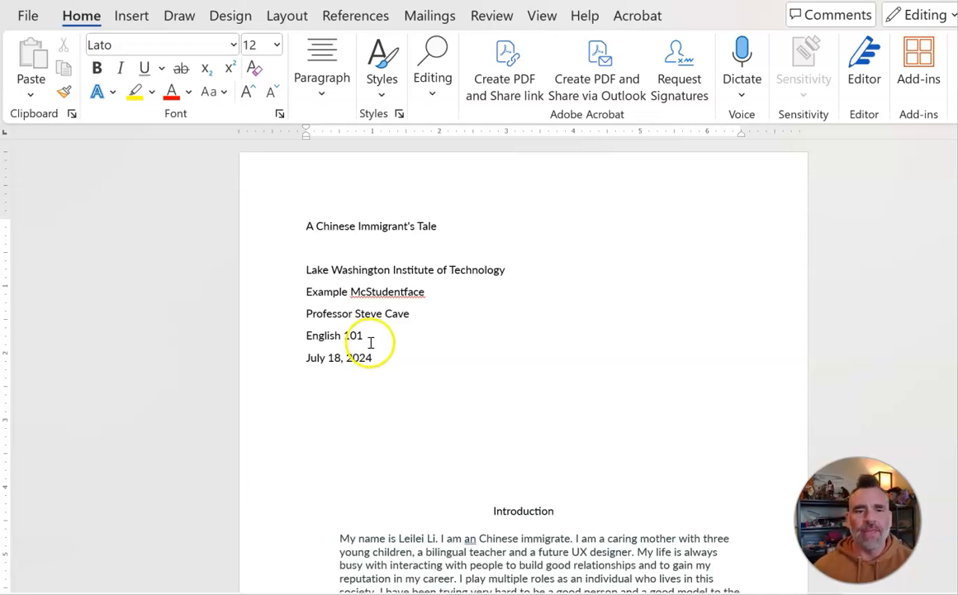
{"action": "left_click", "coordinate": [137, 18]}
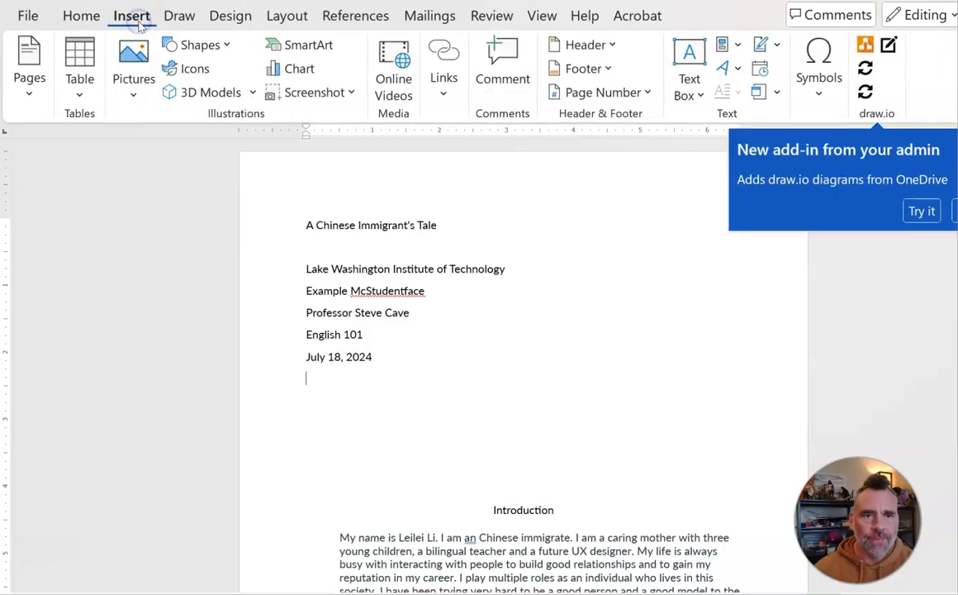
{"action": "left_click", "coordinate": [32, 78]}
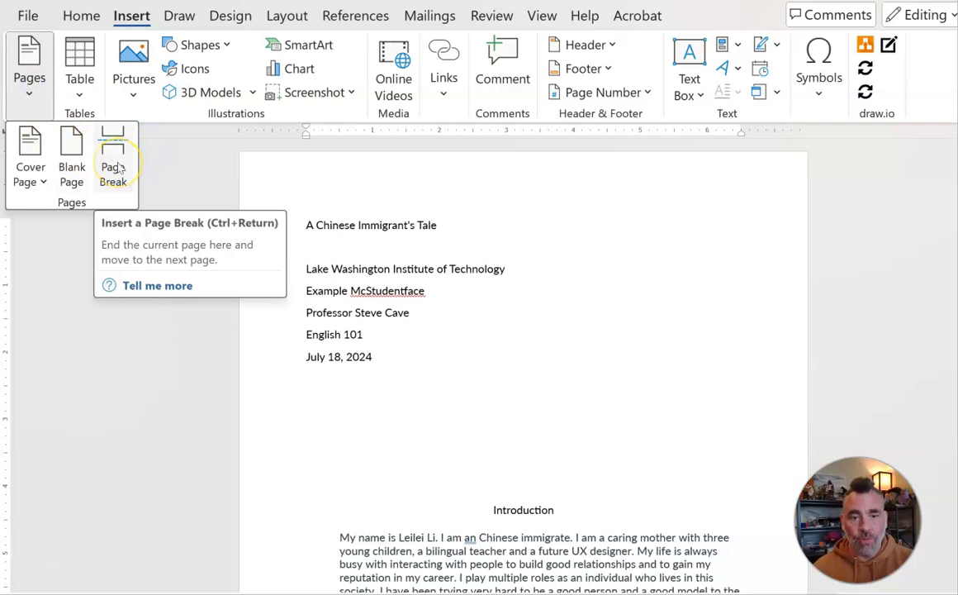
{"action": "left_click", "coordinate": [113, 170]}
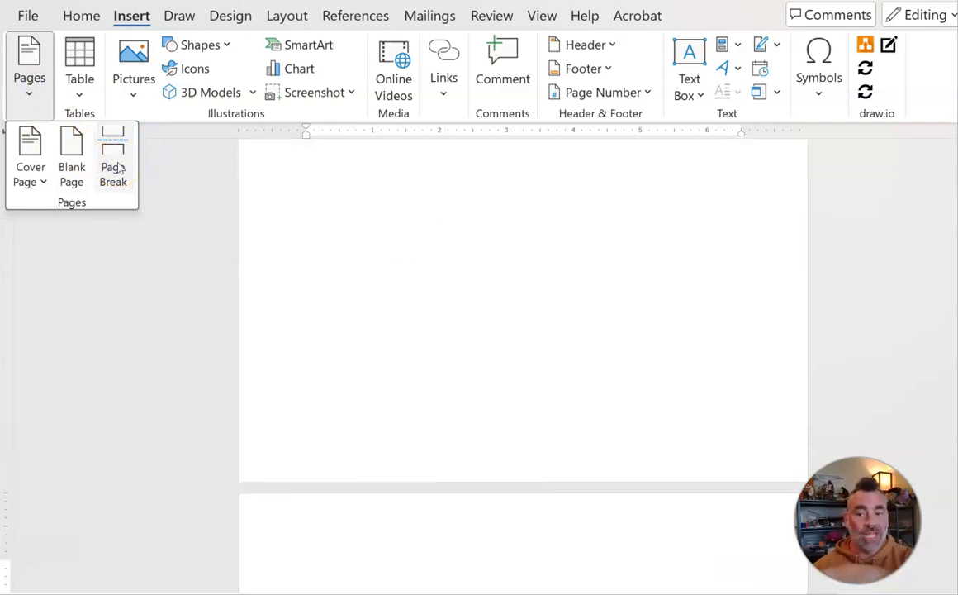
Step: Center all lines of the title page block, from the title down to the date
{"action": "scroll", "coordinate": [387, 325], "scroll_direction": "down", "scroll_amount": 5}
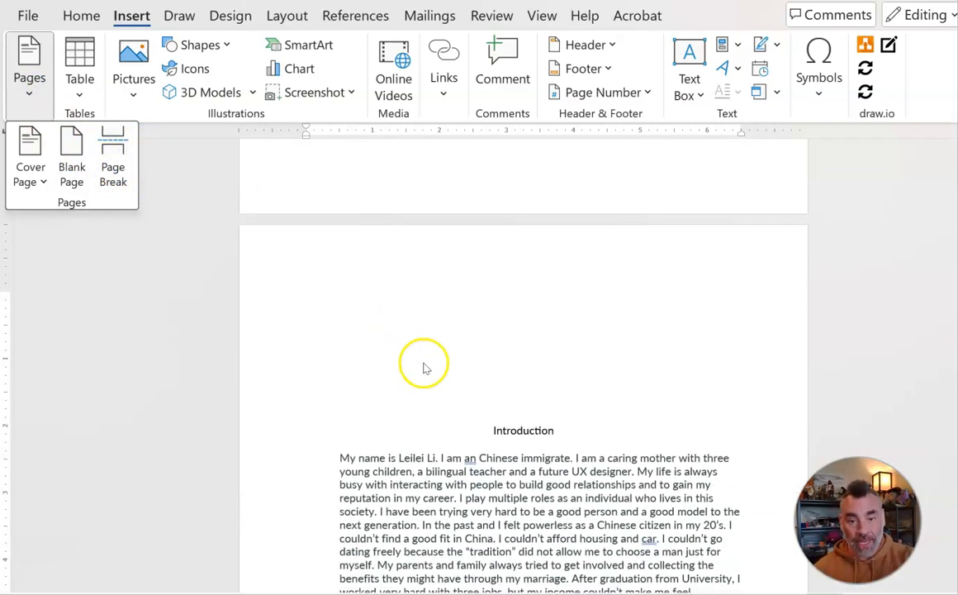
{"action": "scroll", "coordinate": [424, 368], "scroll_direction": "up", "scroll_amount": 5}
{"action": "scroll", "coordinate": [423, 364], "scroll_direction": "up", "scroll_amount": 5}
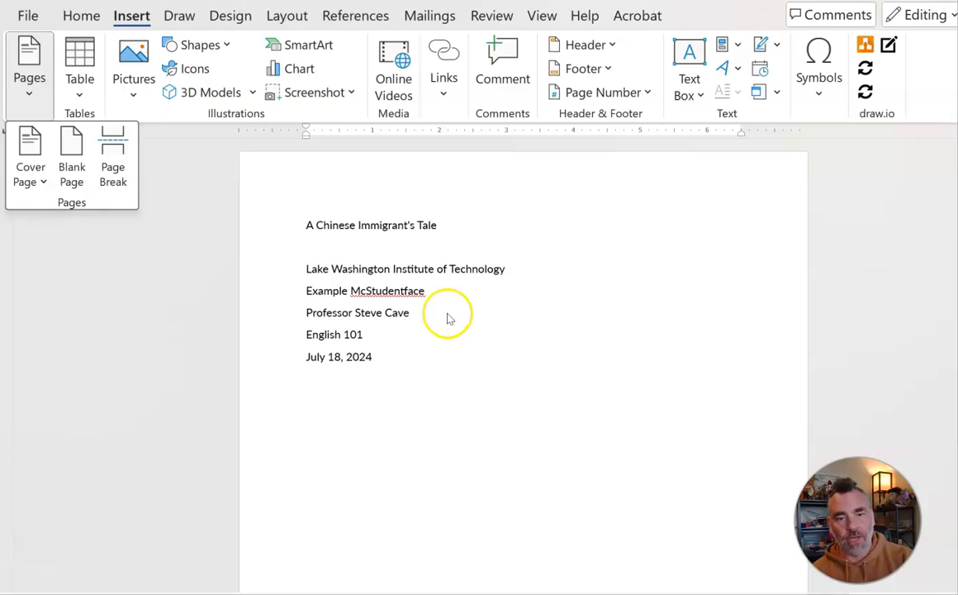
{"action": "left_click", "coordinate": [376, 361]}
{"action": "left_click_drag", "start_coordinate": [393, 357], "coordinate": [265, 221]}
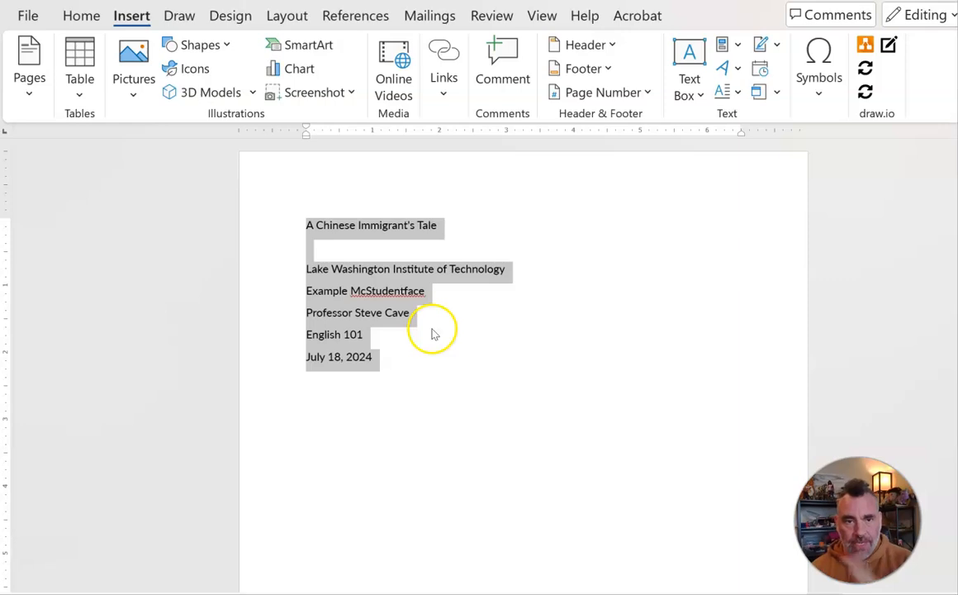
{"action": "left_click", "coordinate": [86, 17]}
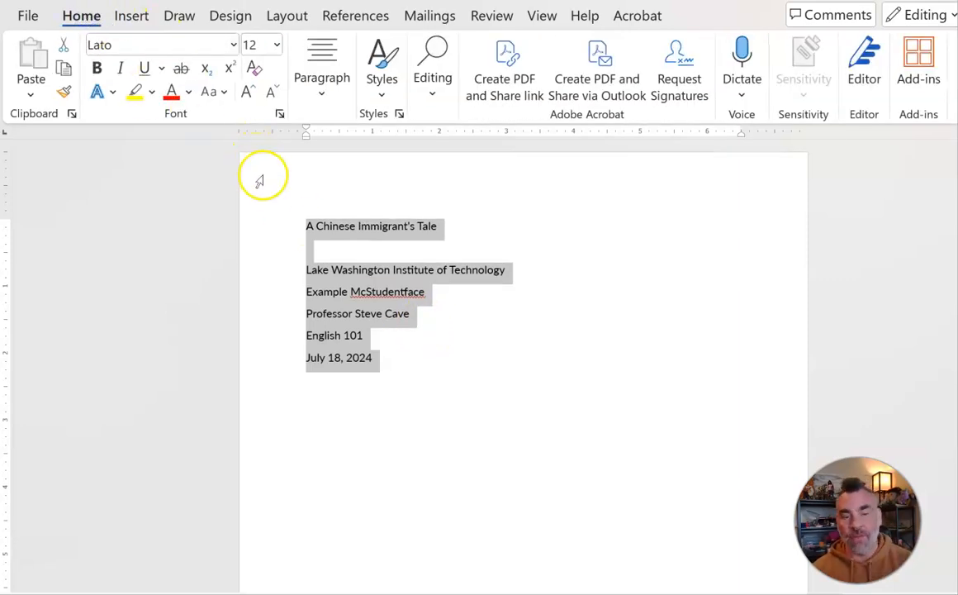
{"action": "left_click", "coordinate": [322, 89]}
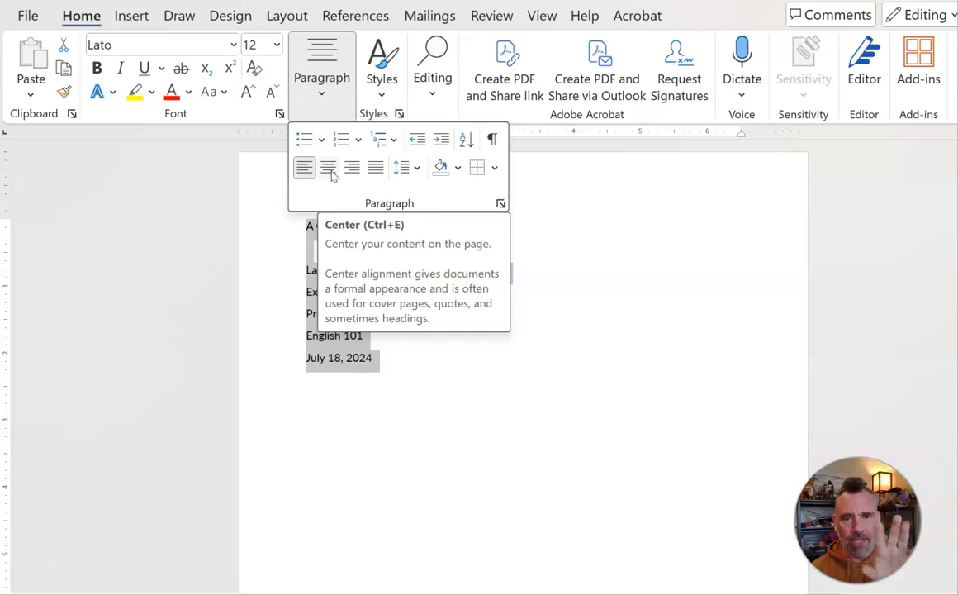
{"action": "left_click", "coordinate": [329, 169]}
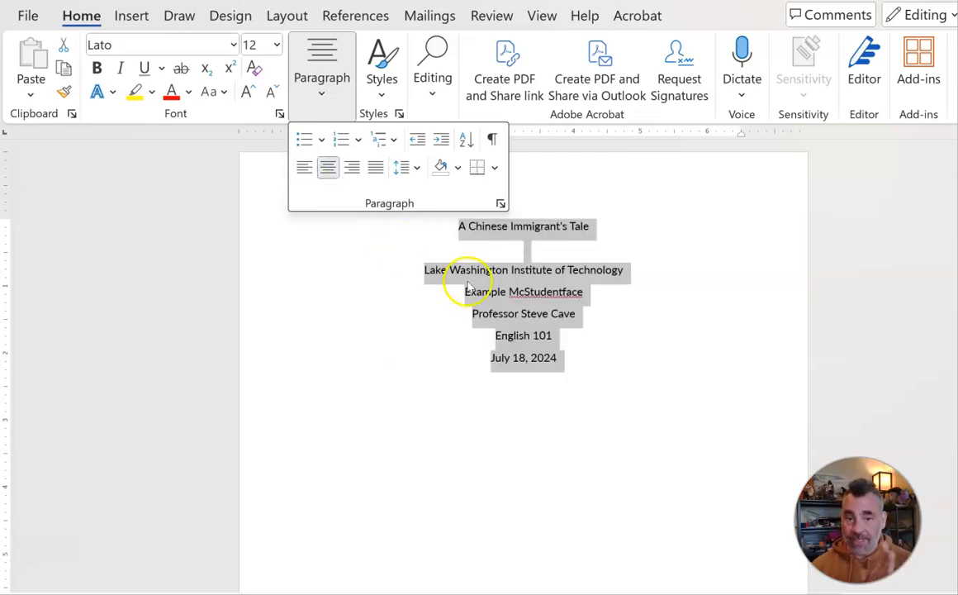
Step: Add three blank lines above the title to move the title block down the page
{"action": "left_click", "coordinate": [501, 274]}
{"action": "left_click", "coordinate": [544, 228]}
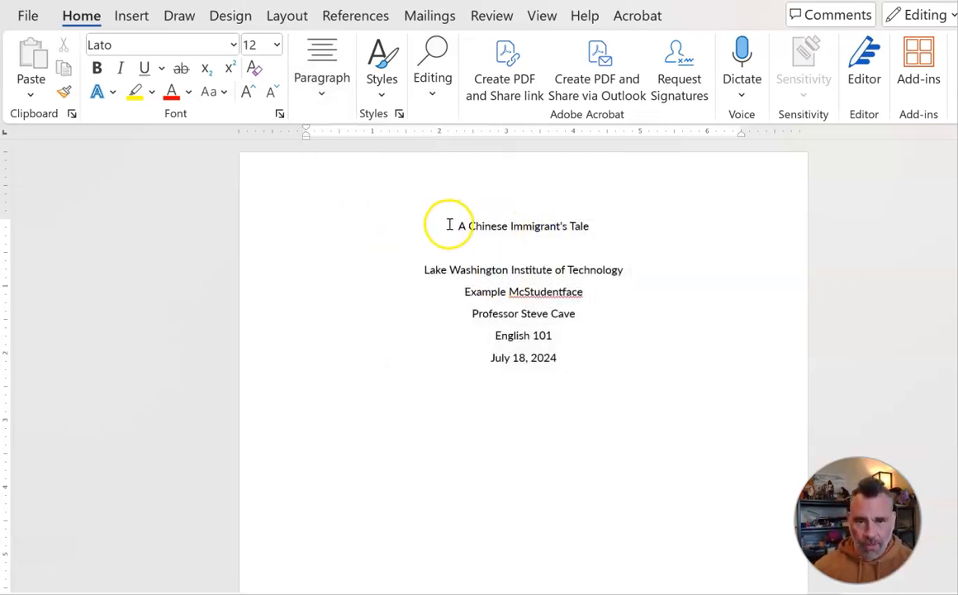
{"action": "left_click", "coordinate": [454, 228]}
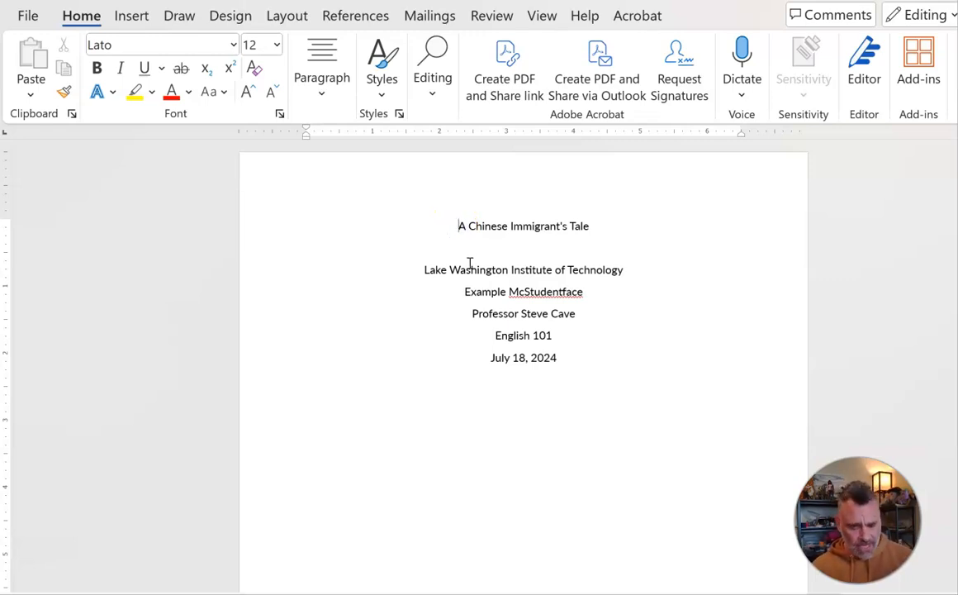
{"action": "key", "text": "Return"}
{"action": "key", "text": "Return"}
{"action": "key", "text": "Return"}
{"action": "key", "text": "Return"}
{"action": "key", "text": "Return"}
{"action": "key", "text": "Return"}
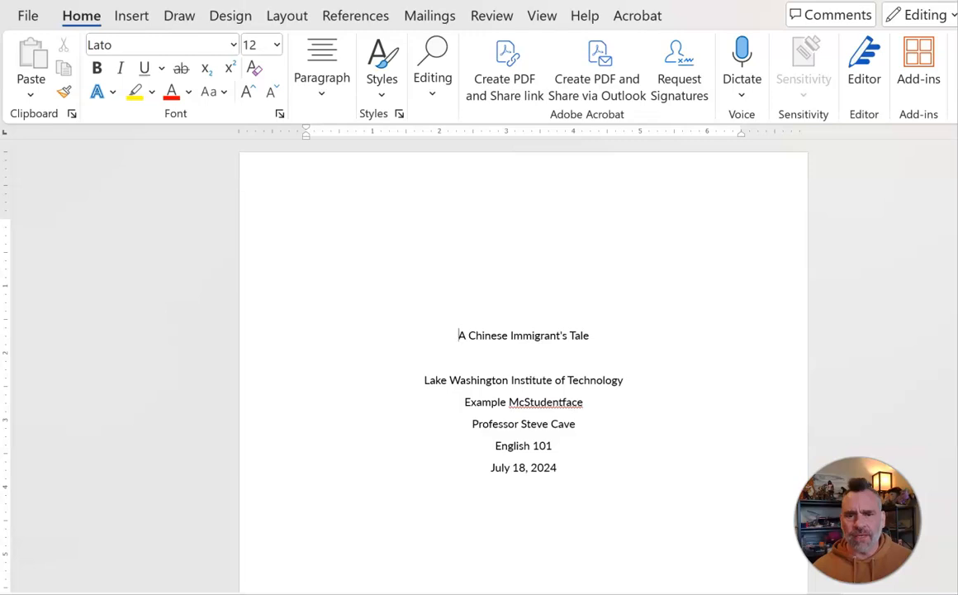
{"action": "scroll", "coordinate": [507, 327], "scroll_direction": "down", "scroll_amount": 5}
{"action": "scroll", "coordinate": [507, 327], "scroll_direction": "up", "scroll_amount": 5}
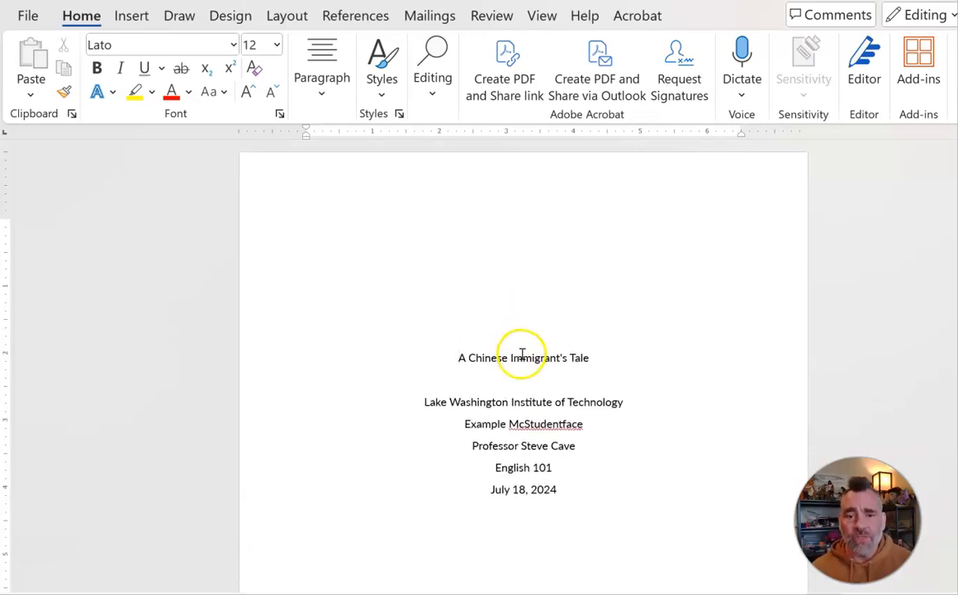
Step: Make the title line "A Chinese Immigrant's Tale" bold
{"action": "double_click", "coordinate": [522, 357]}
{"action": "left_click", "coordinate": [522, 357]}
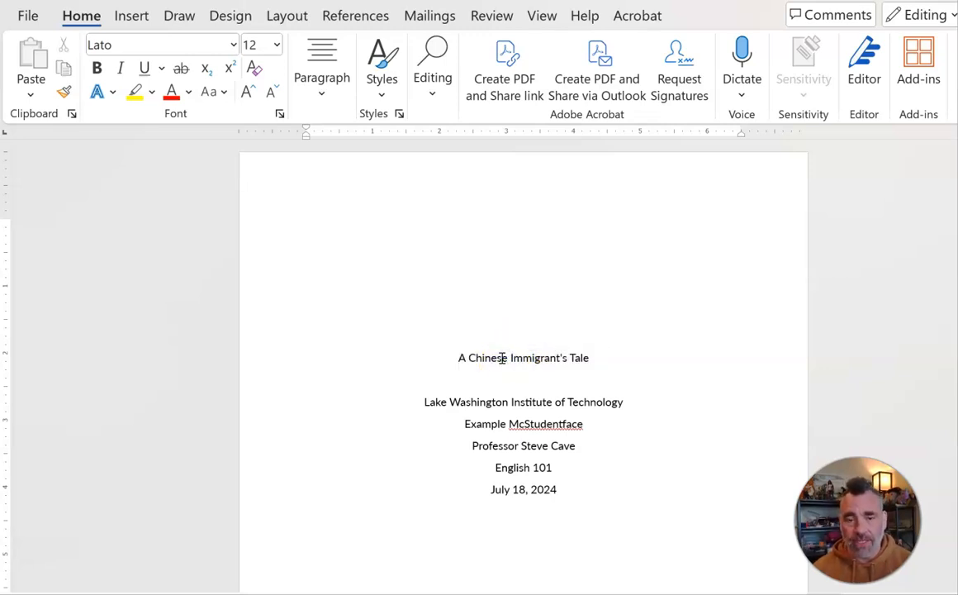
{"action": "triple_click", "coordinate": [501, 358]}
{"action": "left_click", "coordinate": [458, 358]}
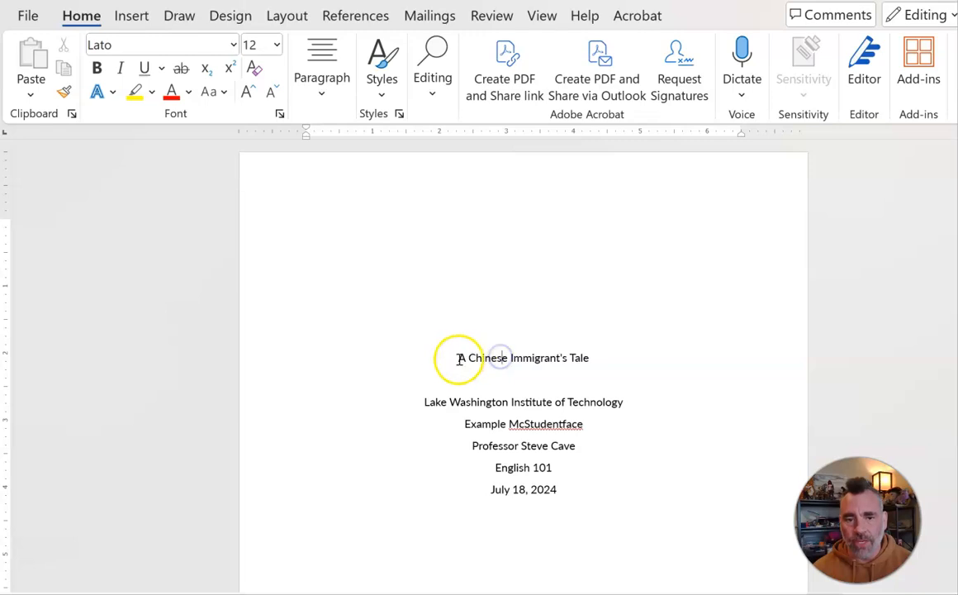
{"action": "left_click_drag", "start_coordinate": [458, 359], "coordinate": [597, 359]}
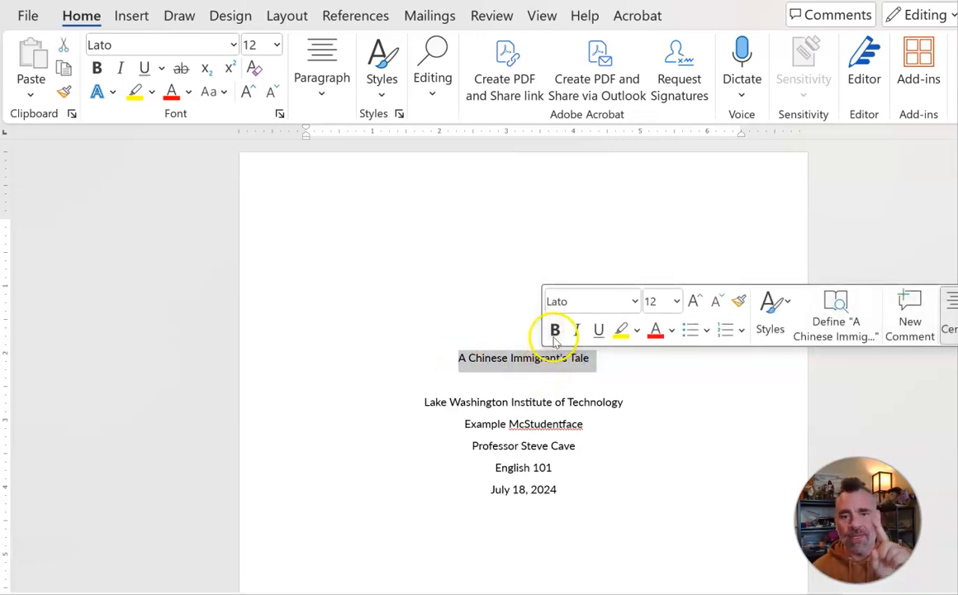
{"action": "left_click", "coordinate": [96, 70]}
{"action": "left_click", "coordinate": [525, 385]}
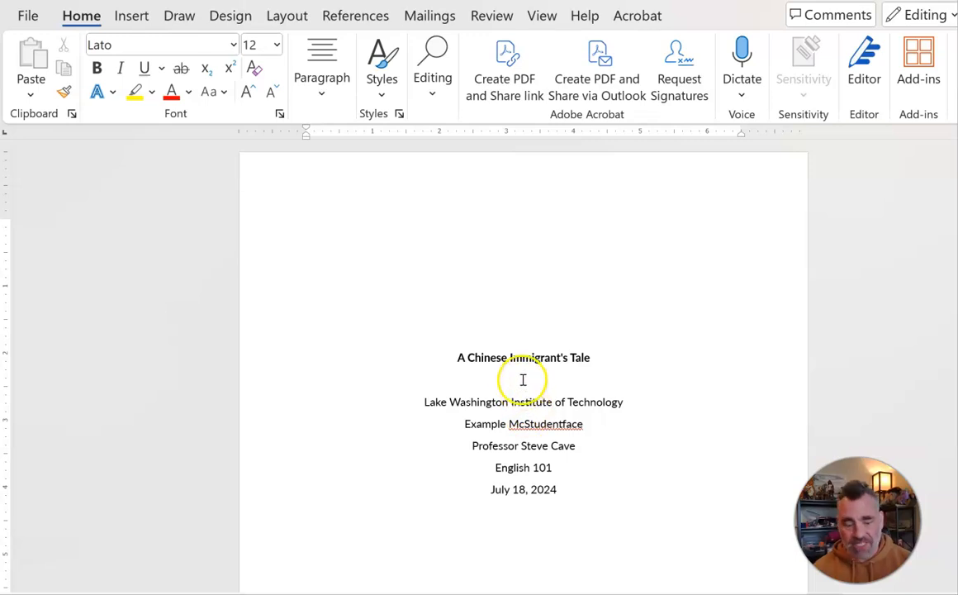
{"action": "key", "text": "BackSpace"}
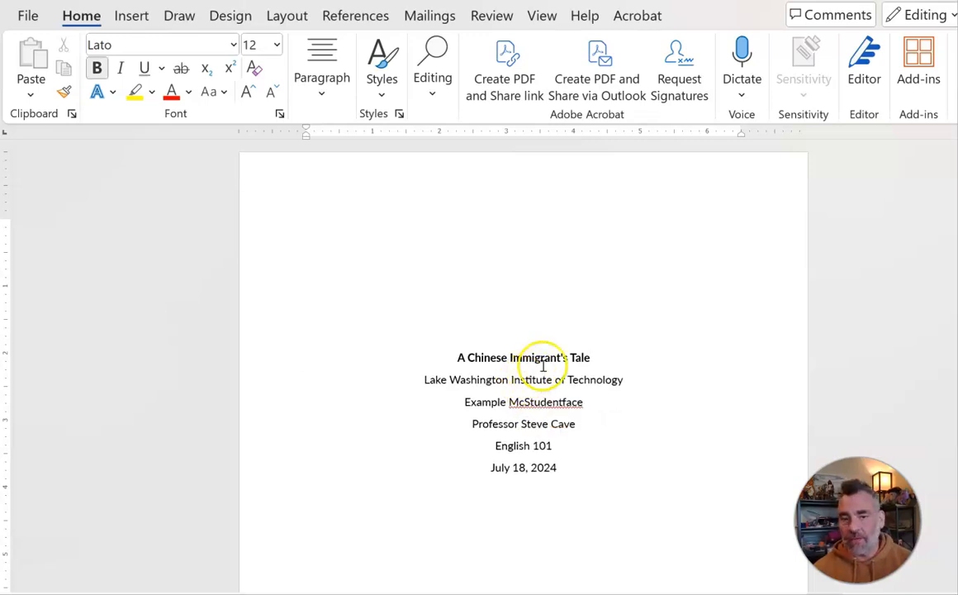
{"action": "key", "text": "Return"}
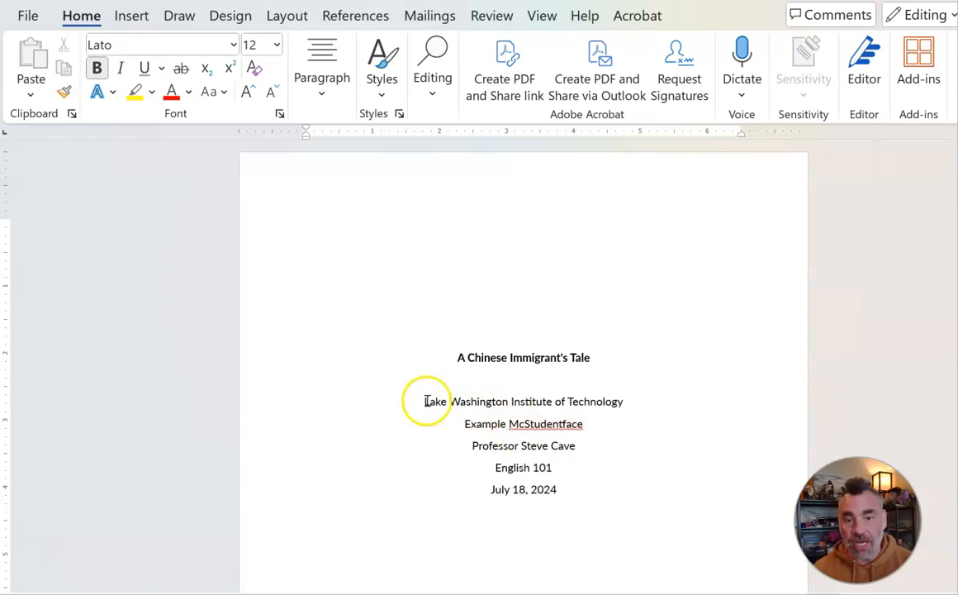
Step: Inspect the formatting of the bold title and the lines below it
{"action": "left_click_drag", "start_coordinate": [424, 403], "coordinate": [607, 471]}
{"action": "left_click", "coordinate": [508, 403]}
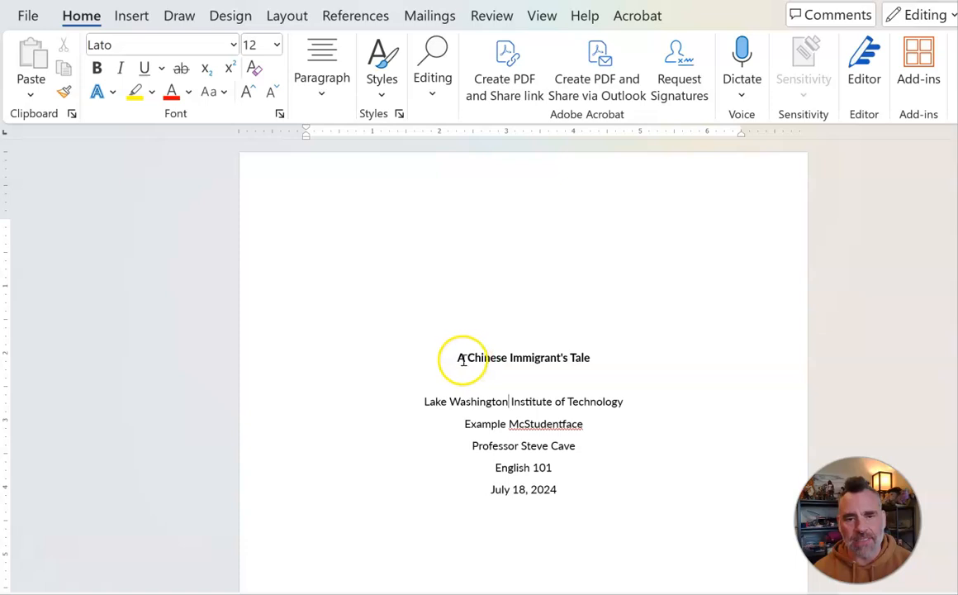
{"action": "left_click", "coordinate": [469, 358]}
{"action": "left_click_drag", "start_coordinate": [473, 358], "coordinate": [475, 358]}
{"action": "left_click", "coordinate": [506, 362]}
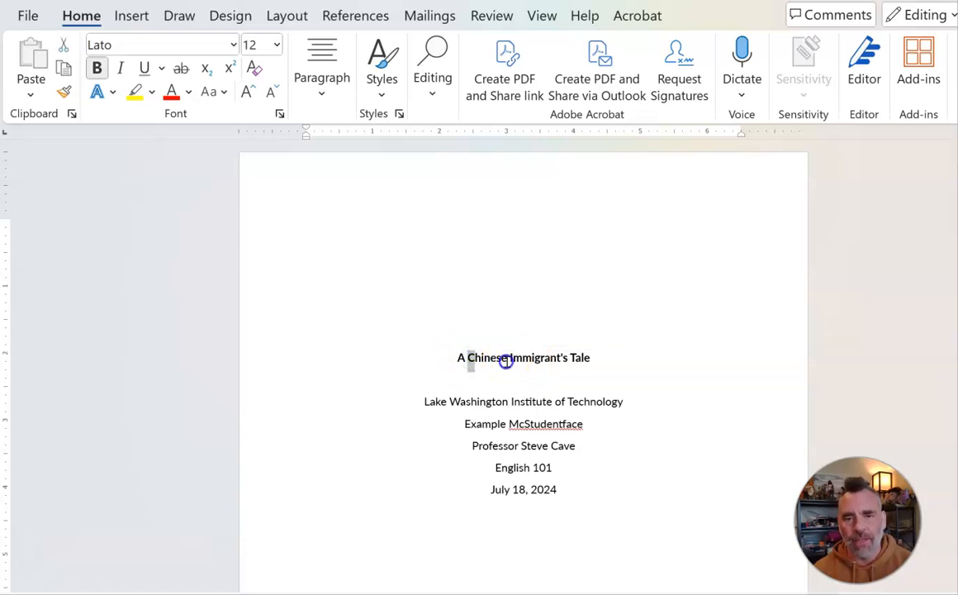
{"action": "double_click", "coordinate": [508, 362]}
{"action": "left_click", "coordinate": [588, 358]}
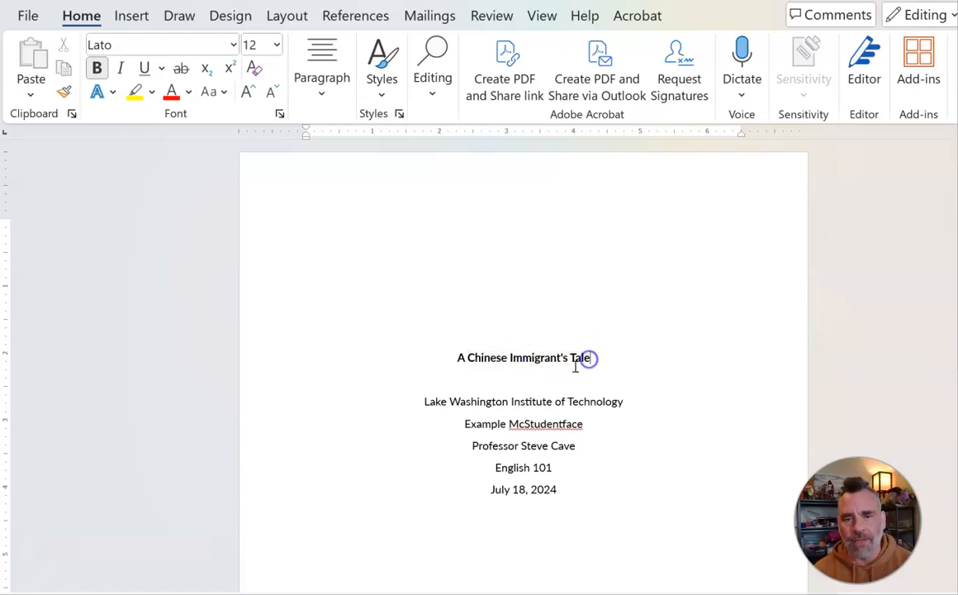
Step: Insert a plain page number at the top right of the header, then close the header
{"action": "double_click", "coordinate": [574, 358]}
{"action": "left_click", "coordinate": [554, 374]}
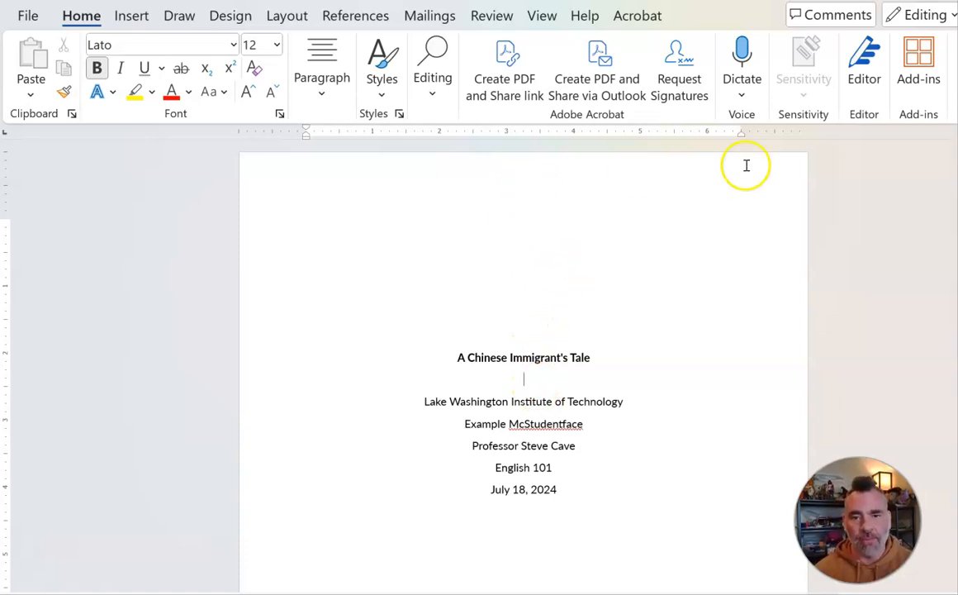
{"action": "double_click", "coordinate": [684, 195]}
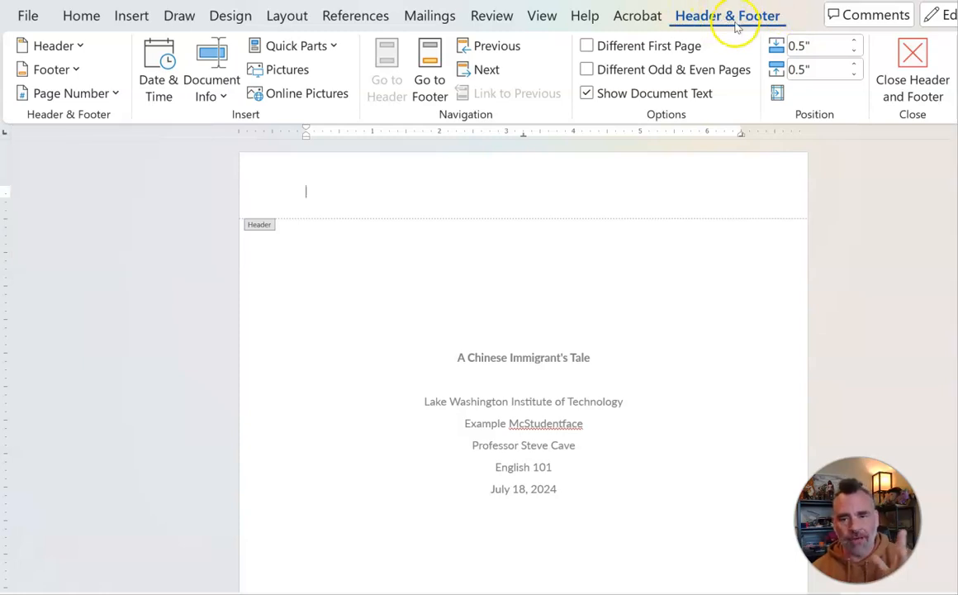
{"action": "left_click", "coordinate": [82, 95]}
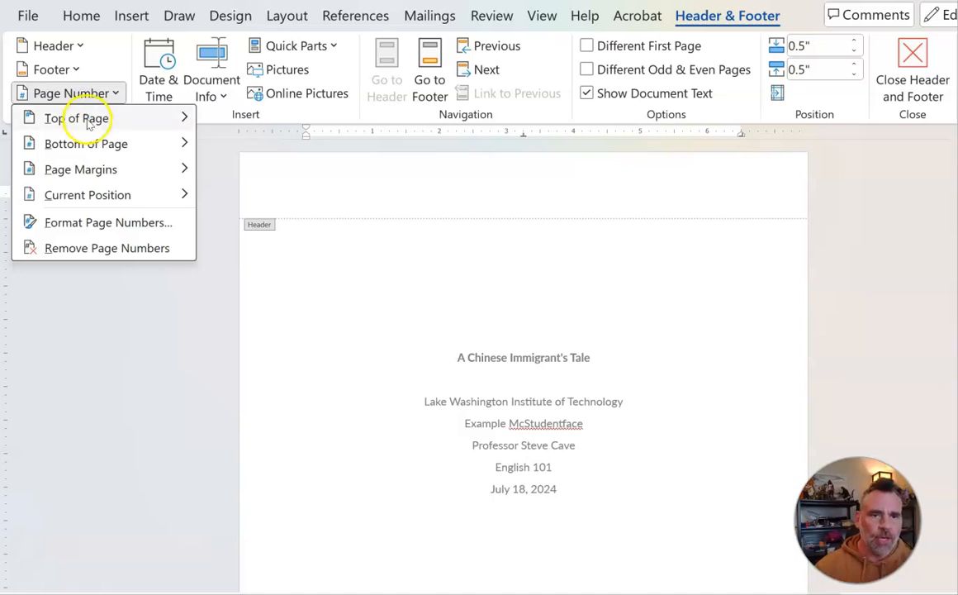
{"action": "mouse_move", "coordinate": [93, 124]}
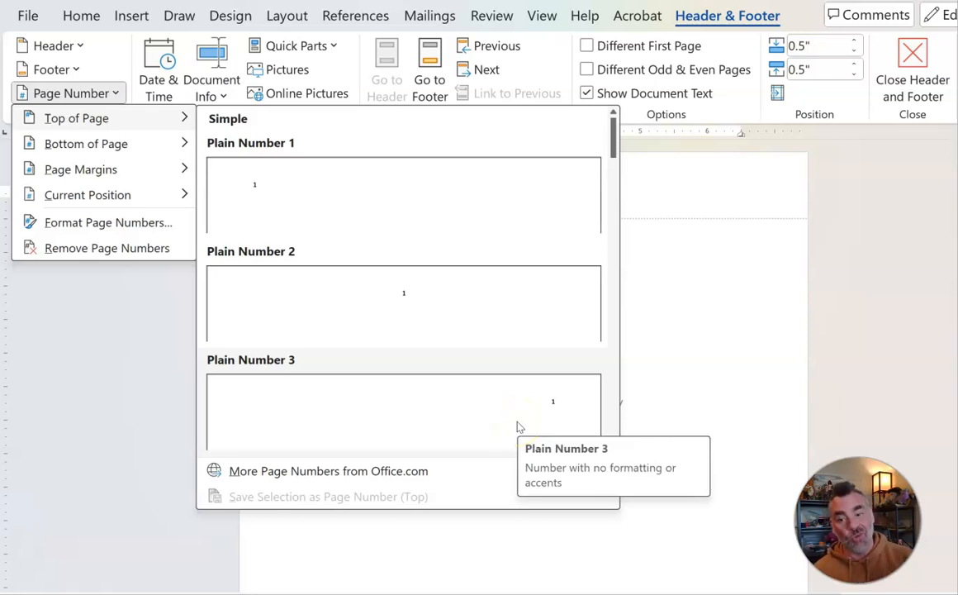
{"action": "left_click", "coordinate": [518, 424]}
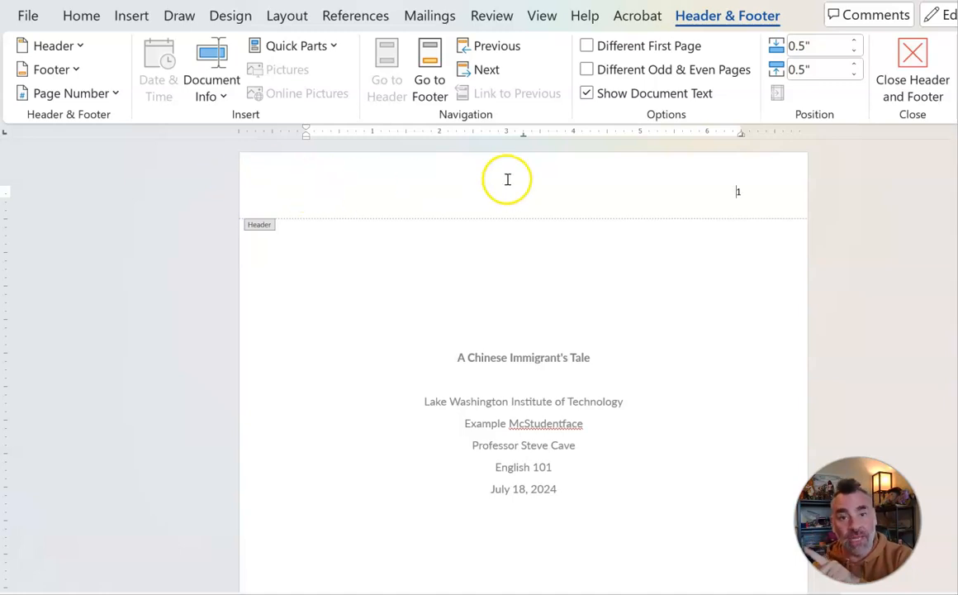
{"action": "double_click", "coordinate": [430, 265]}
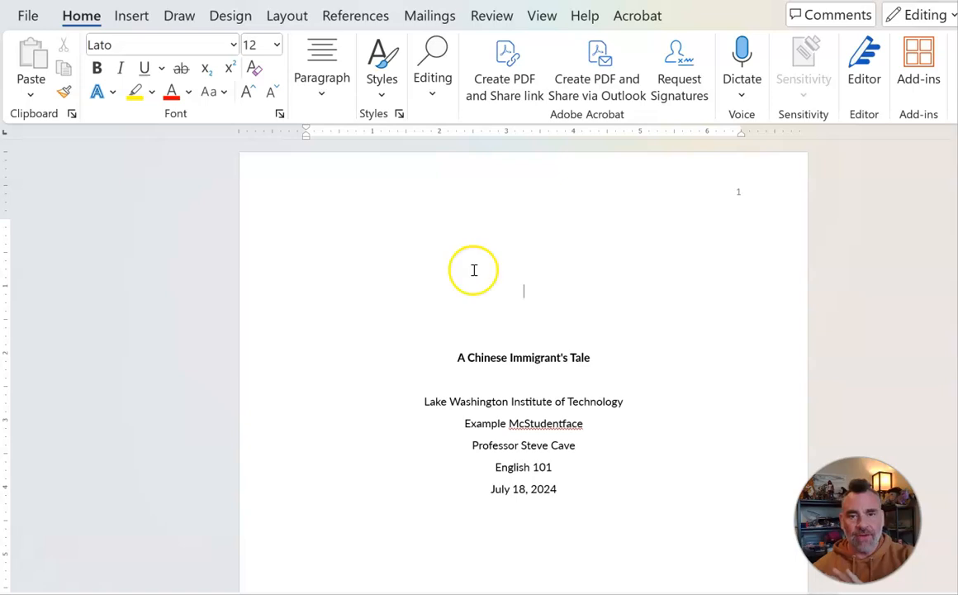
{"action": "double_click", "coordinate": [502, 173]}
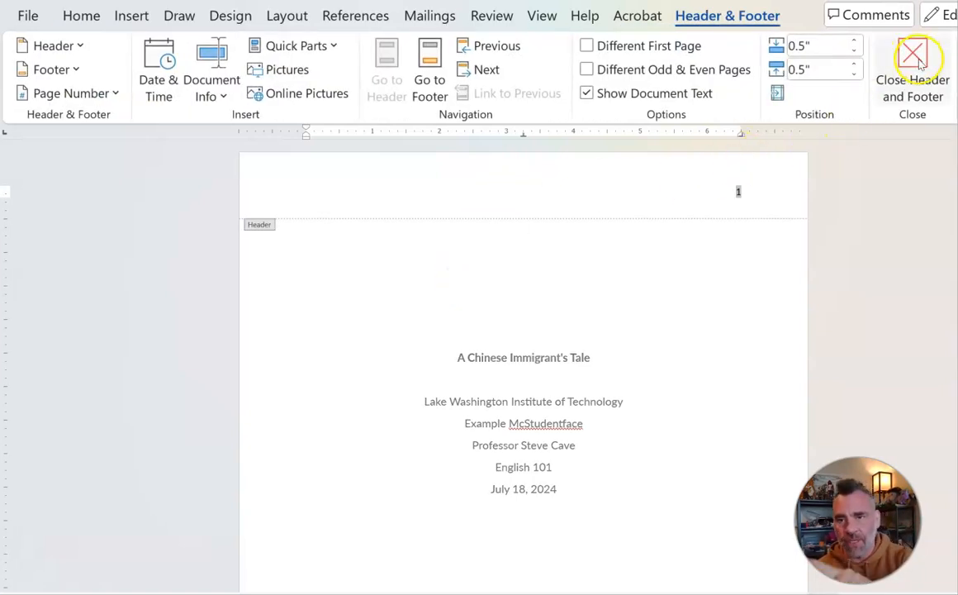
{"action": "left_click", "coordinate": [913, 66]}
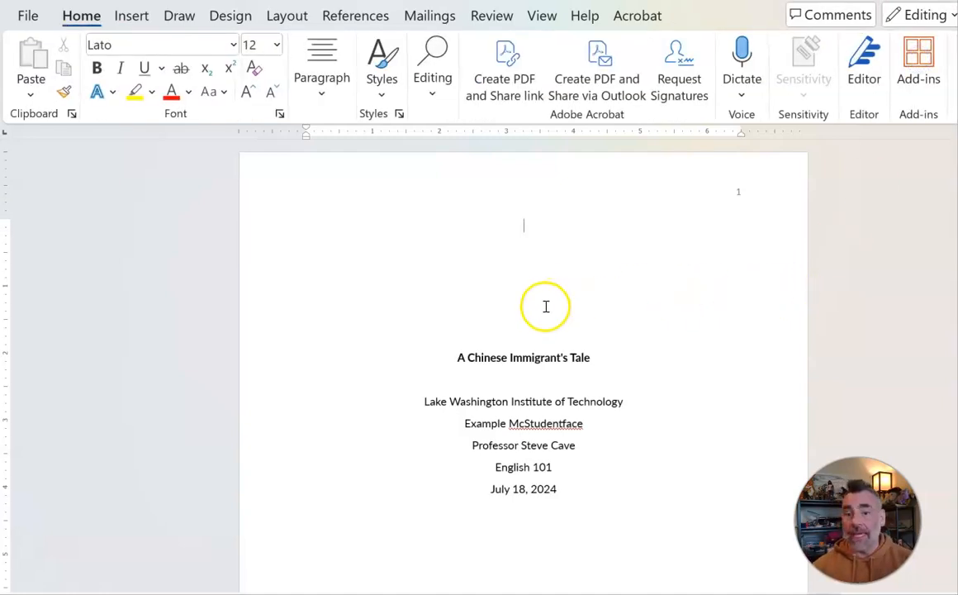
Step: Delete the "Introduction" heading at the top of the second page
{"action": "scroll", "coordinate": [533, 372], "scroll_direction": "down", "scroll_amount": 4}
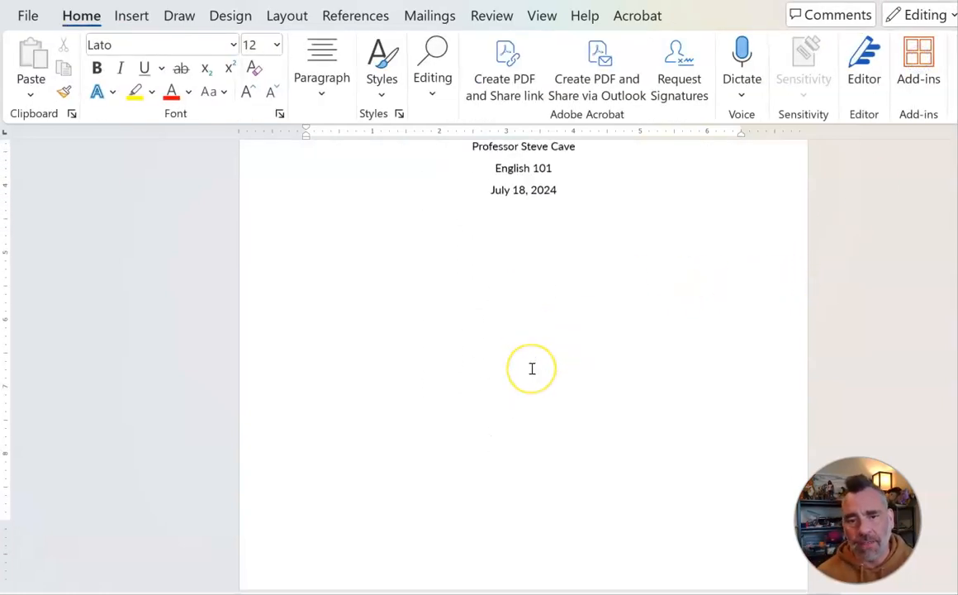
{"action": "scroll", "coordinate": [533, 368], "scroll_direction": "up", "scroll_amount": 4}
{"action": "scroll", "coordinate": [532, 368], "scroll_direction": "down", "scroll_amount": 6}
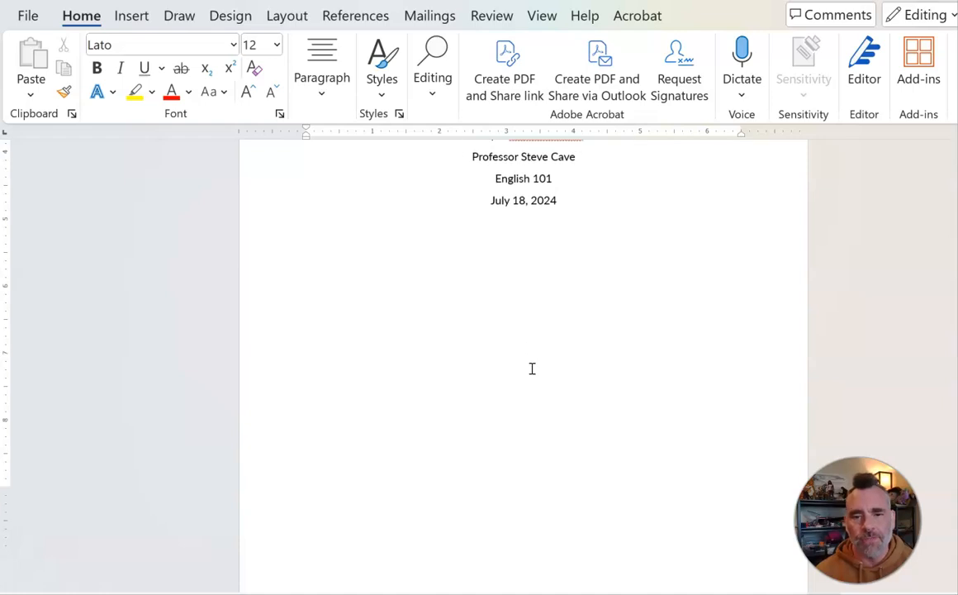
{"action": "scroll", "coordinate": [532, 369], "scroll_direction": "down", "scroll_amount": 6}
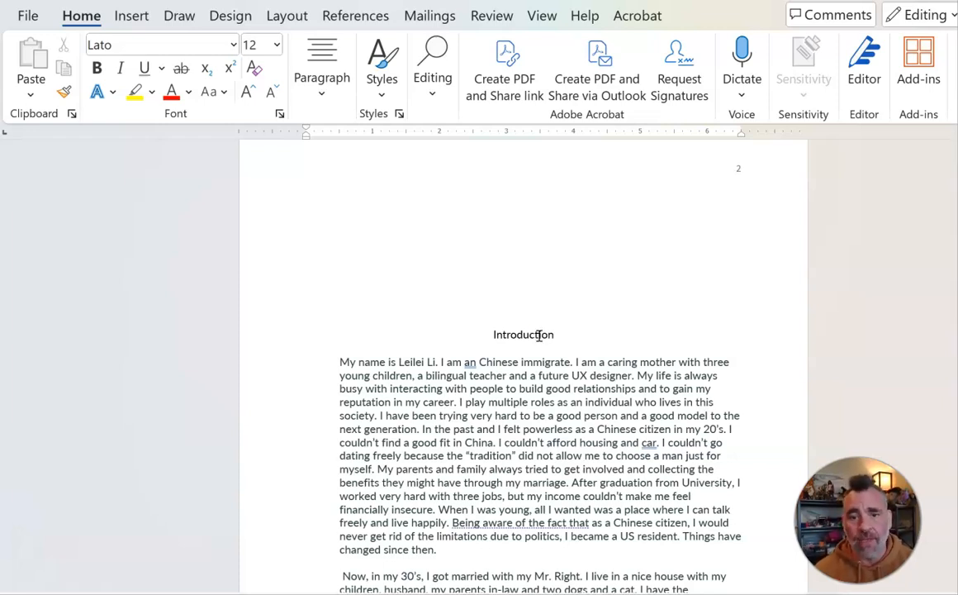
{"action": "double_click", "coordinate": [540, 334]}
{"action": "key", "text": "Delete"}
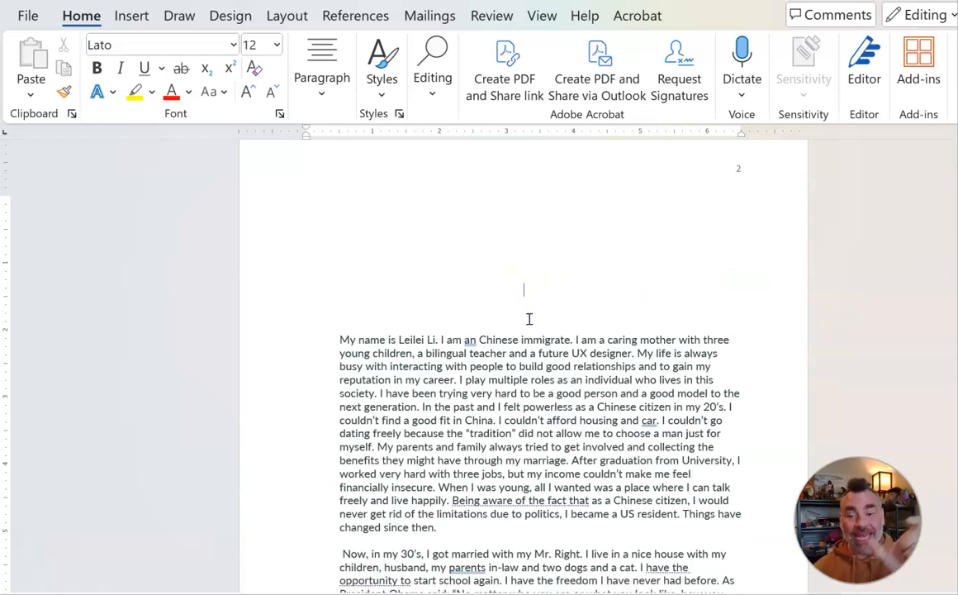
Step: Select and copy the bold title line "A Chinese Immigrant's Tale" on the title page
{"action": "scroll", "coordinate": [530, 320], "scroll_direction": "up", "scroll_amount": 10}
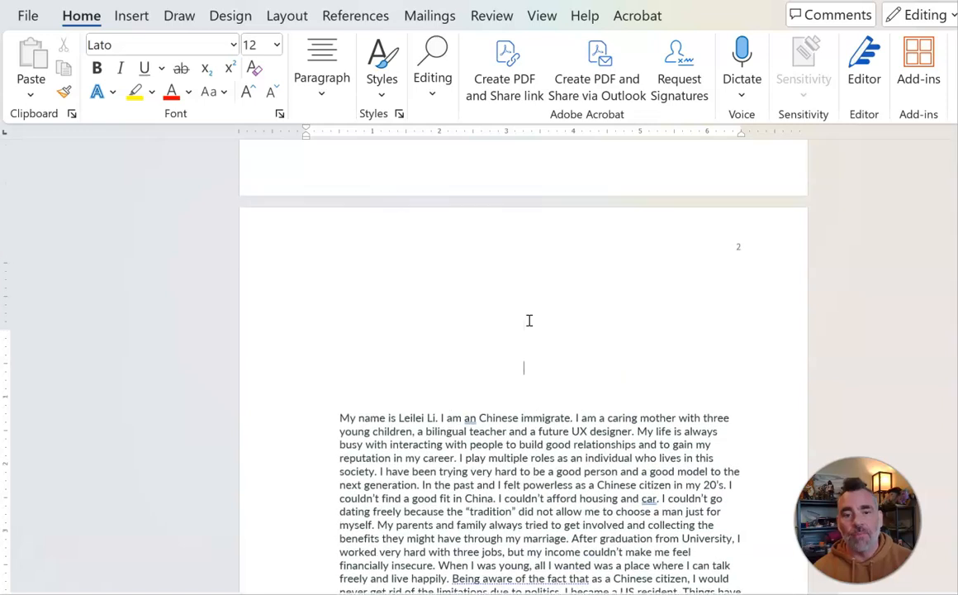
{"action": "left_click", "coordinate": [533, 288]}
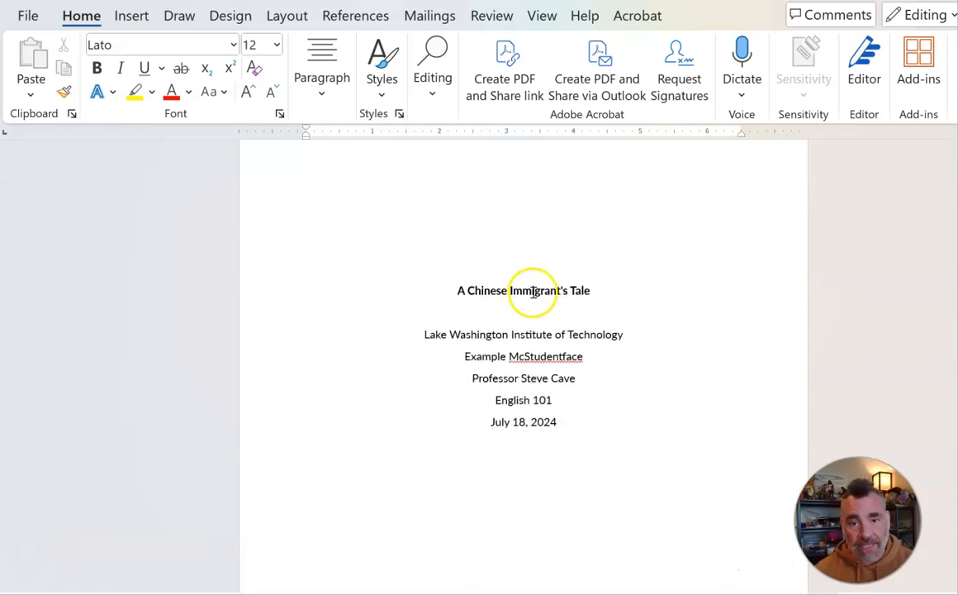
{"action": "triple_click", "coordinate": [533, 289]}
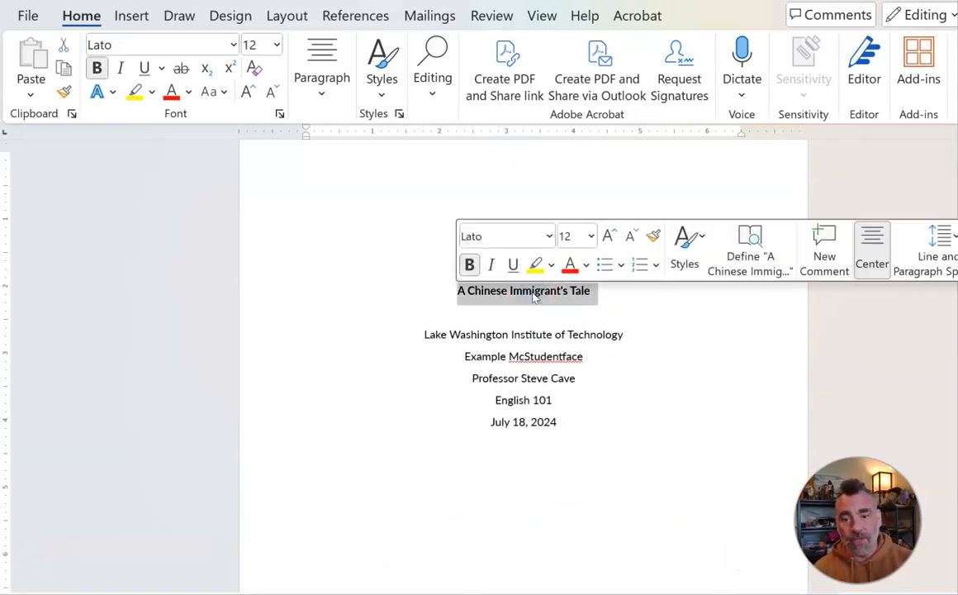
{"action": "left_click", "coordinate": [494, 293]}
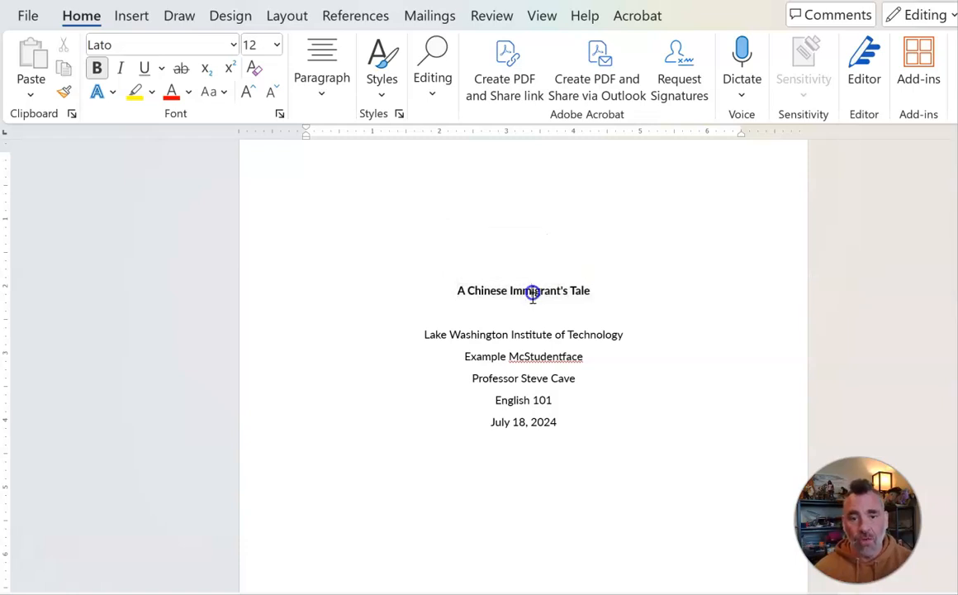
{"action": "left_click", "coordinate": [454, 289]}
{"action": "left_click", "coordinate": [616, 289], "text": "shift"}
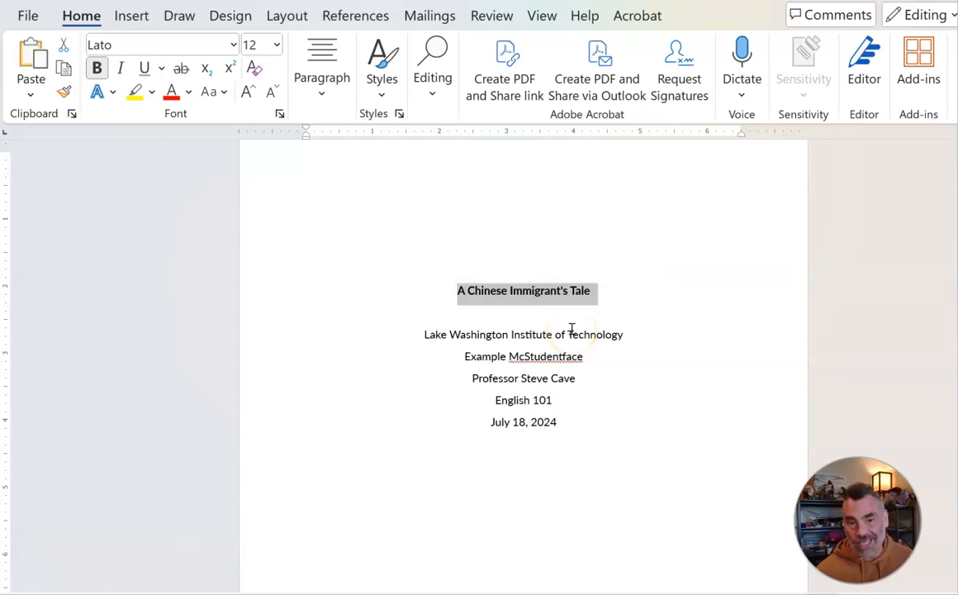
{"action": "right_click", "coordinate": [558, 302]}
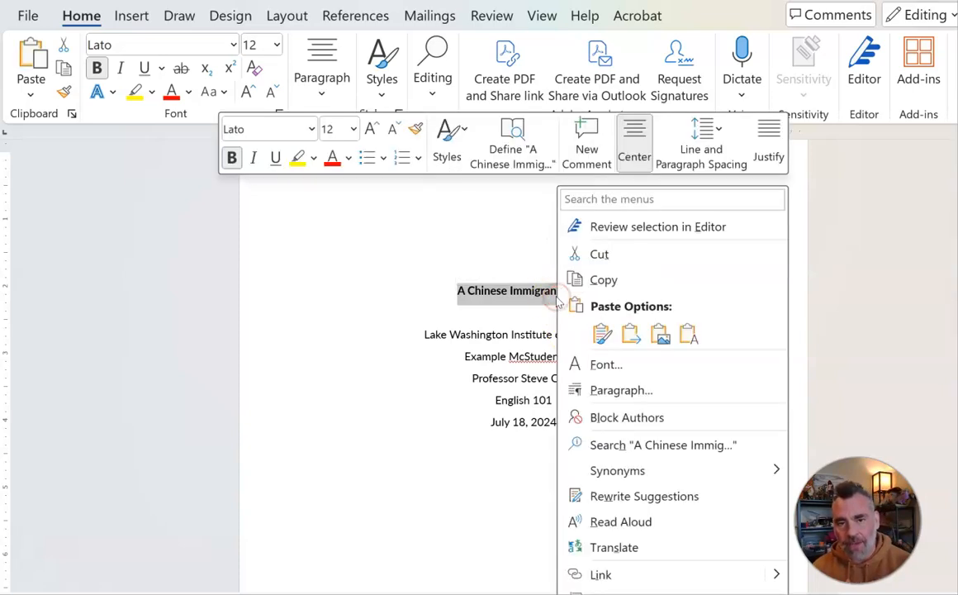
{"action": "left_click", "coordinate": [577, 280]}
Step: Paste the title above the first paragraph on the second page, keeping the source formatting
{"action": "scroll", "coordinate": [567, 355], "scroll_direction": "down", "scroll_amount": 1}
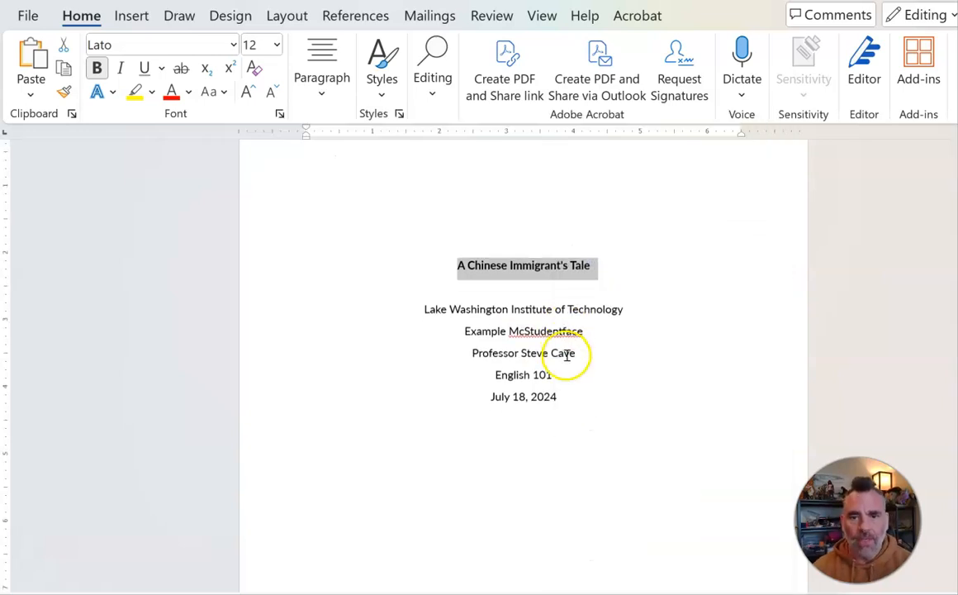
{"action": "scroll", "coordinate": [568, 355], "scroll_direction": "down", "scroll_amount": 6}
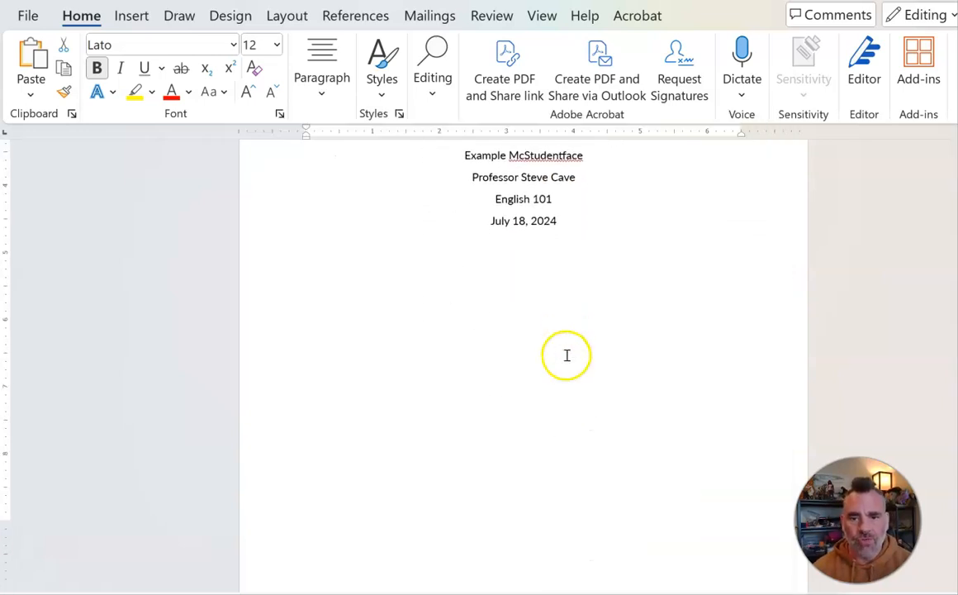
{"action": "left_click", "coordinate": [535, 414]}
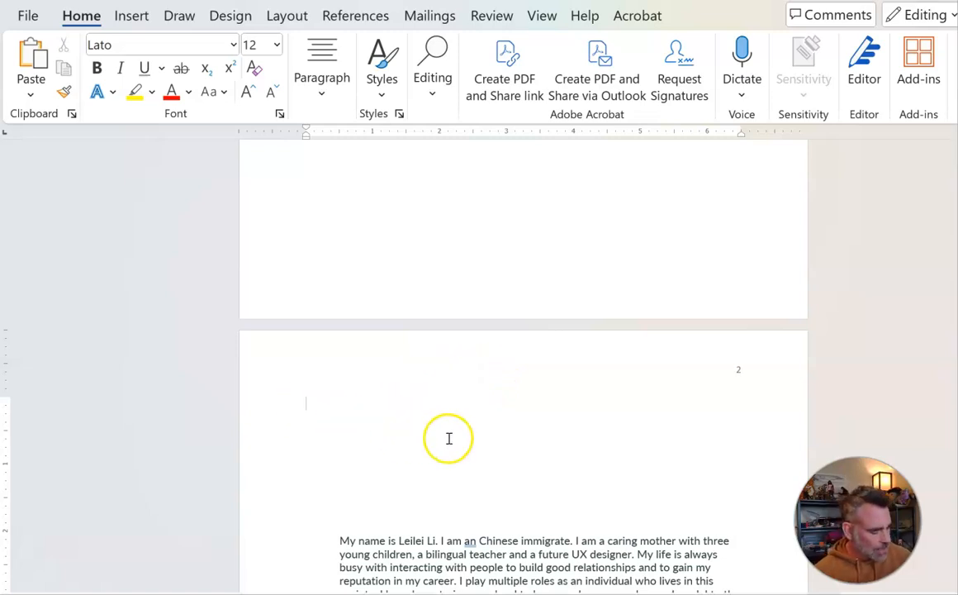
{"action": "key", "text": "ctrl+v"}
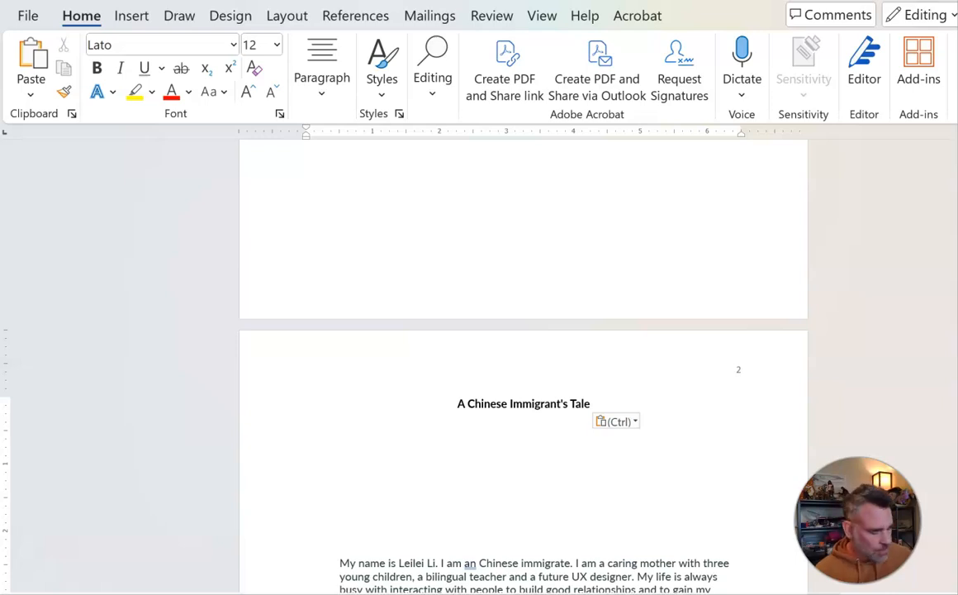
{"action": "key", "text": "ctrl+z"}
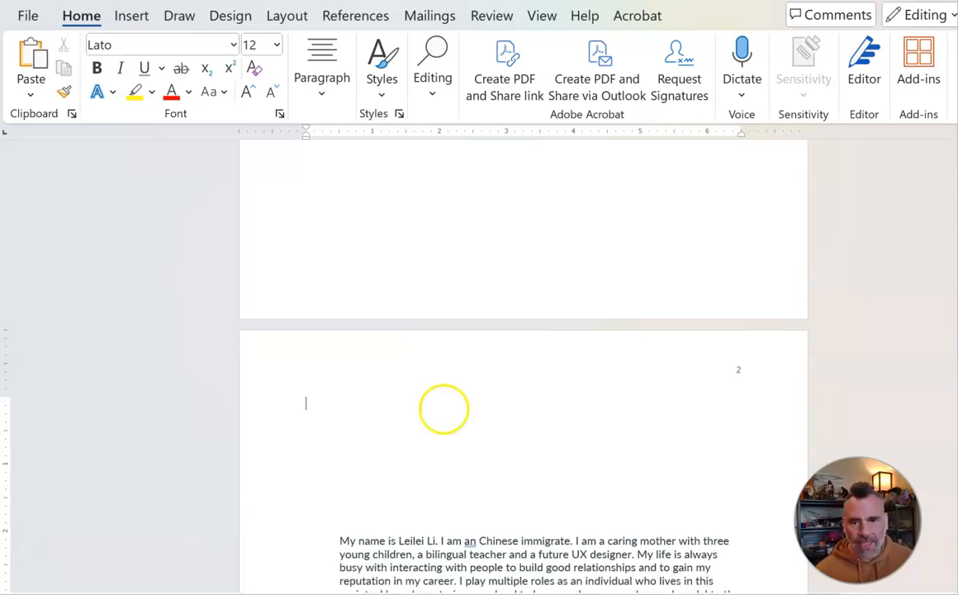
{"action": "right_click", "coordinate": [443, 408]}
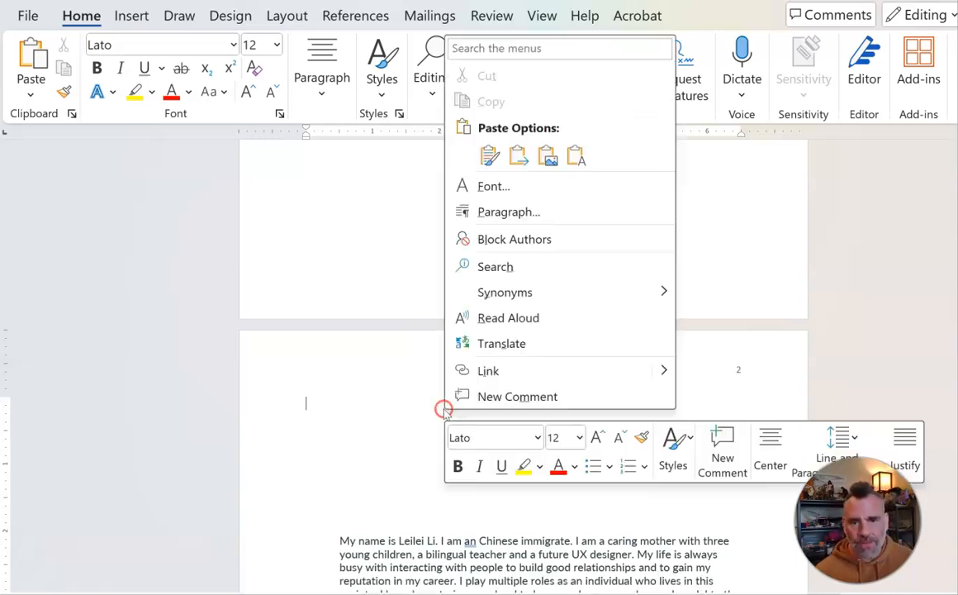
{"action": "left_click", "coordinate": [490, 159]}
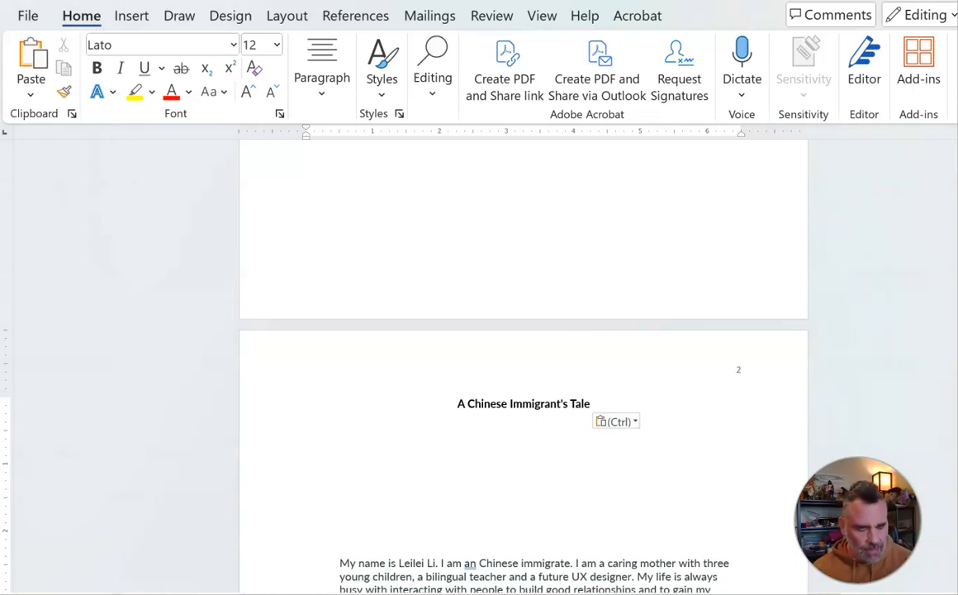
Step: Remove the blank lines between the pasted title and the first paragraph
{"action": "key", "text": "Delete"}
{"action": "key", "text": "Delete"}
{"action": "key", "text": "Delete"}
{"action": "key", "text": "Delete"}
{"action": "key", "text": "Delete"}
{"action": "key", "text": "Delete"}
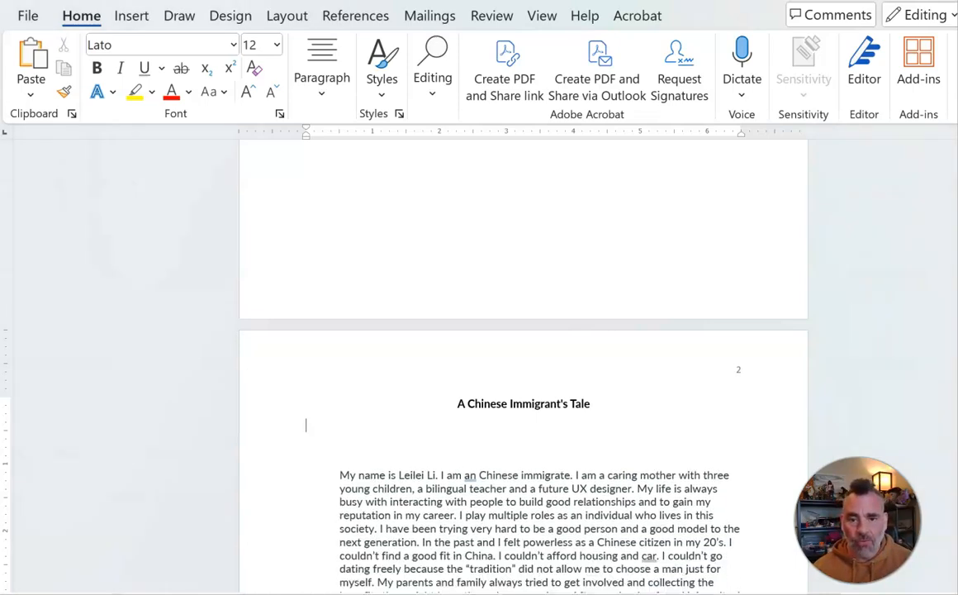
{"action": "key", "text": "Delete"}
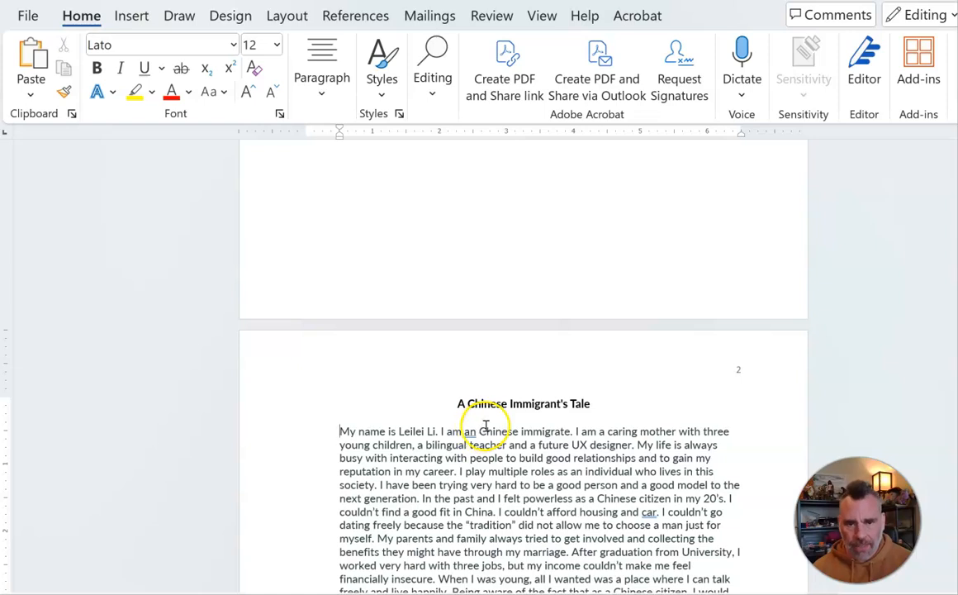
Step: Apply the Normal margin preset of 1" on all sides to the document
{"action": "scroll", "coordinate": [508, 442], "scroll_direction": "down", "scroll_amount": 8}
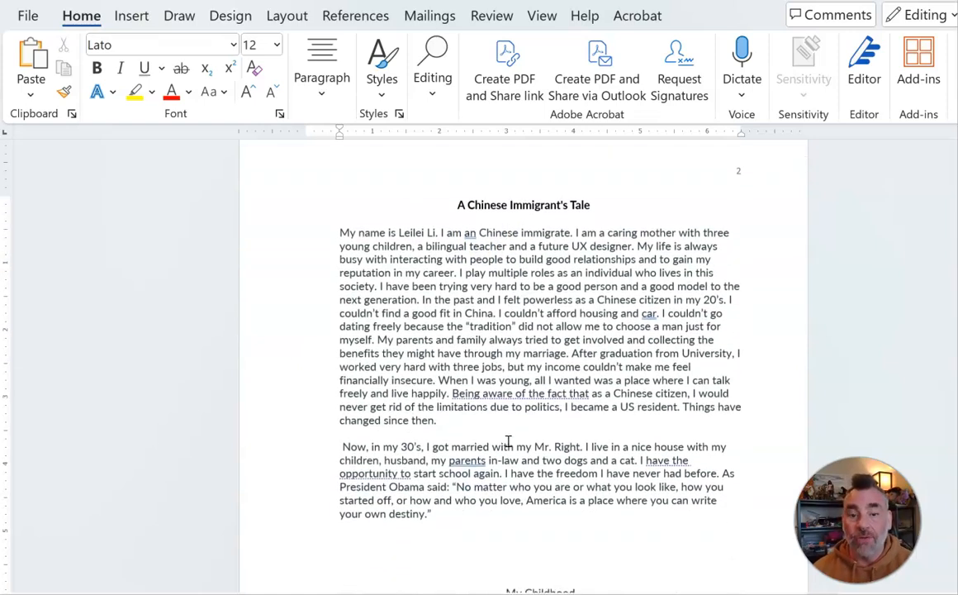
{"action": "scroll", "coordinate": [508, 442], "scroll_direction": "up", "scroll_amount": 3}
{"action": "scroll", "coordinate": [508, 443], "scroll_direction": "down", "scroll_amount": 2}
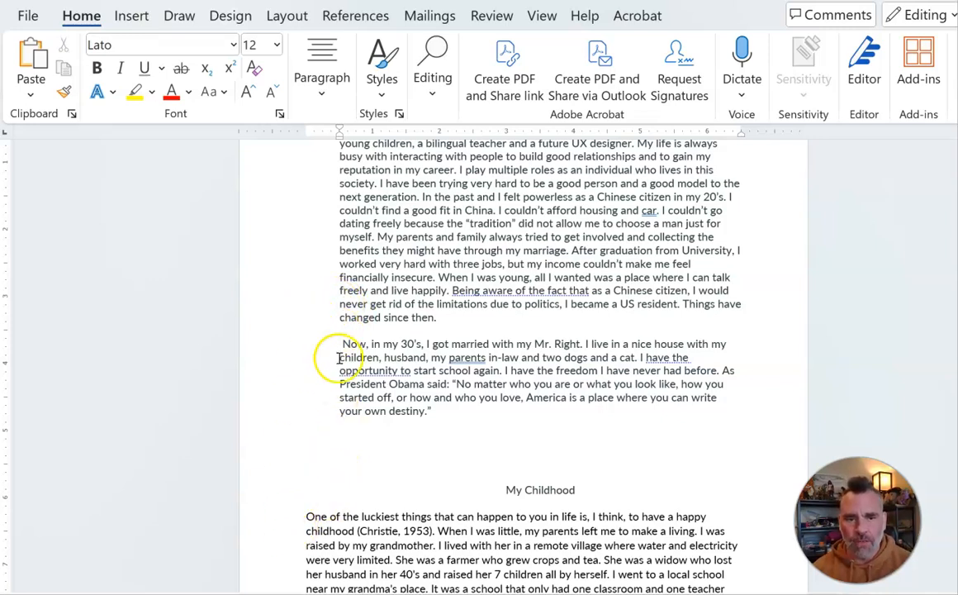
{"action": "scroll", "coordinate": [326, 405], "scroll_direction": "down", "scroll_amount": 2}
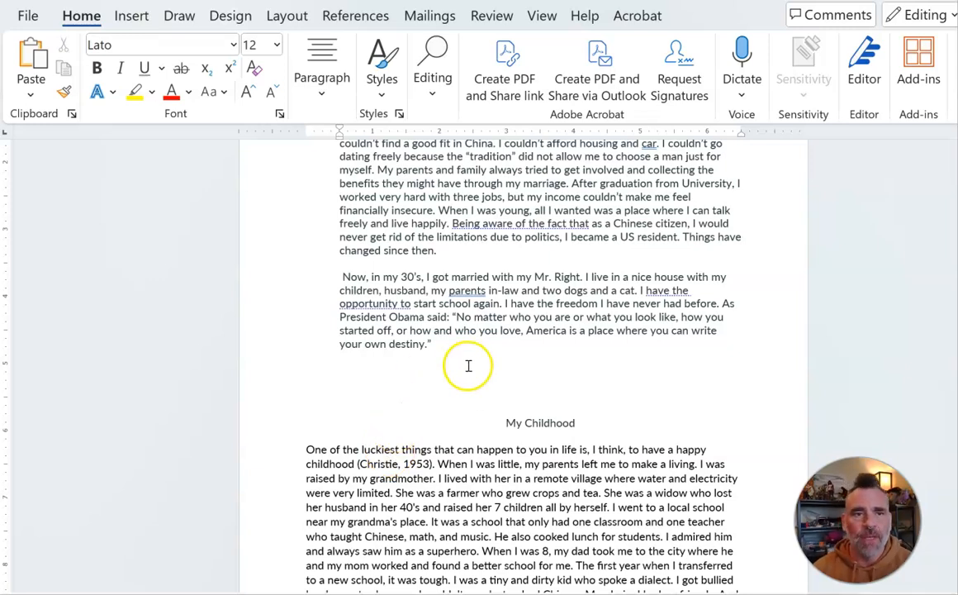
{"action": "scroll", "coordinate": [467, 367], "scroll_direction": "up", "scroll_amount": 5}
{"action": "scroll", "coordinate": [468, 367], "scroll_direction": "up", "scroll_amount": 1}
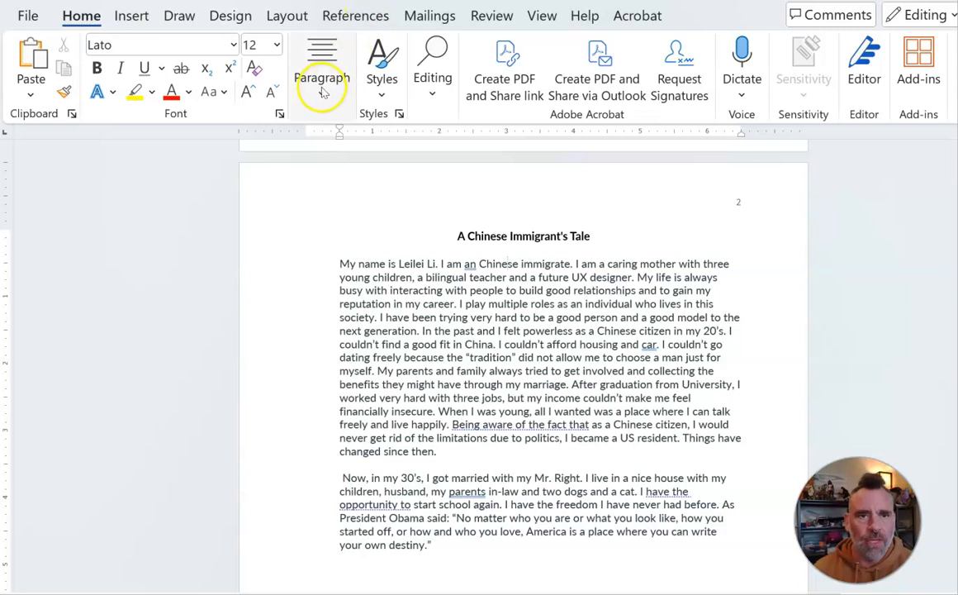
{"action": "left_click", "coordinate": [287, 16]}
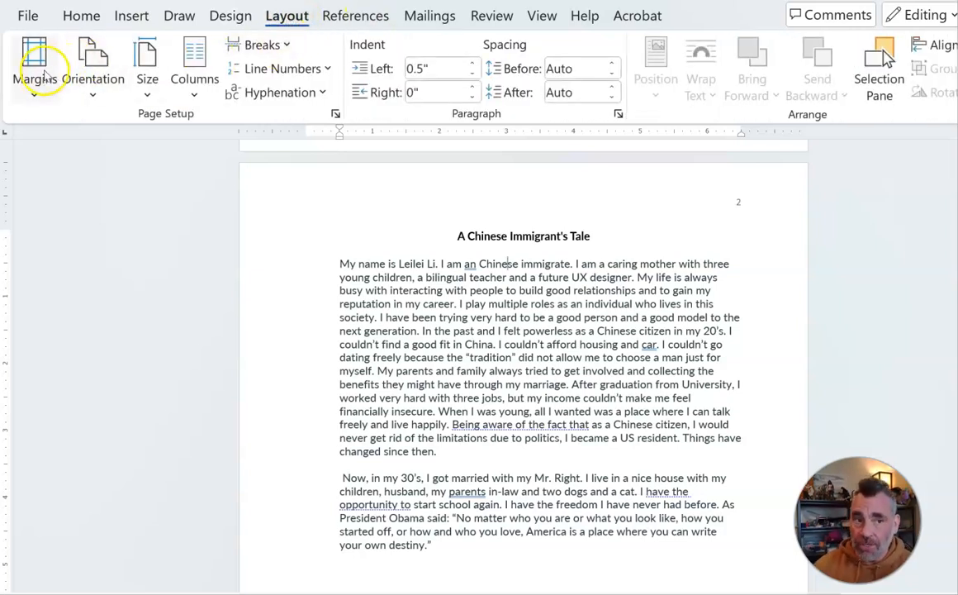
{"action": "left_click", "coordinate": [36, 82]}
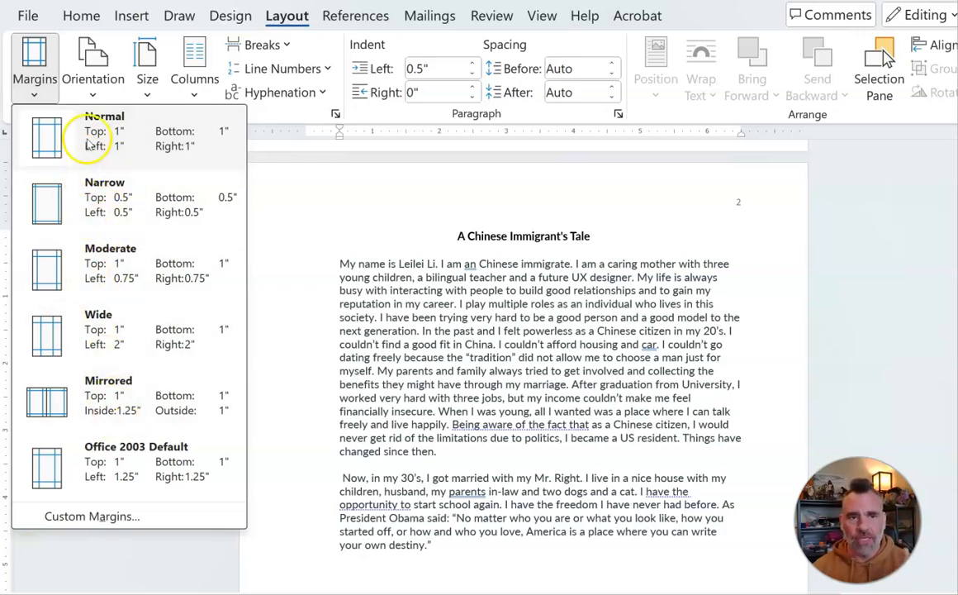
{"action": "left_click", "coordinate": [96, 140]}
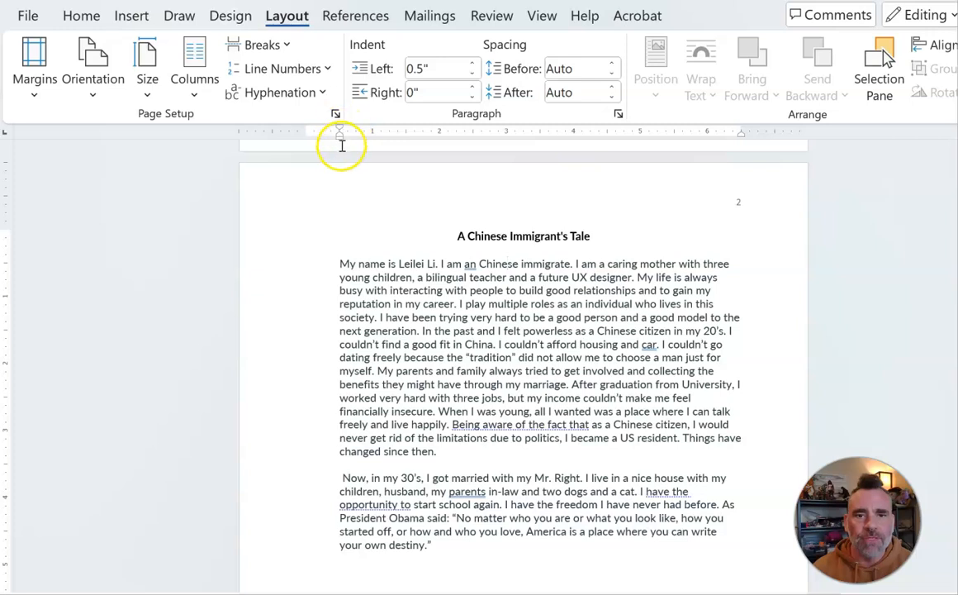
{"action": "left_click_drag", "start_coordinate": [339, 135], "coordinate": [341, 137]}
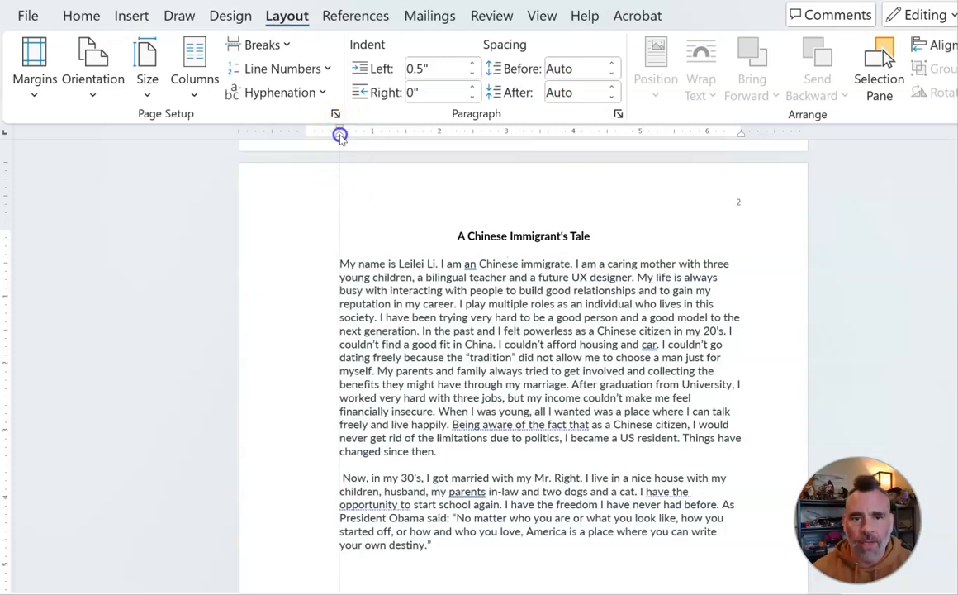
Step: Remove the 0.5" left indent from the first two paragraphs of the essay body
{"action": "left_click_drag", "start_coordinate": [339, 135], "coordinate": [305, 137]}
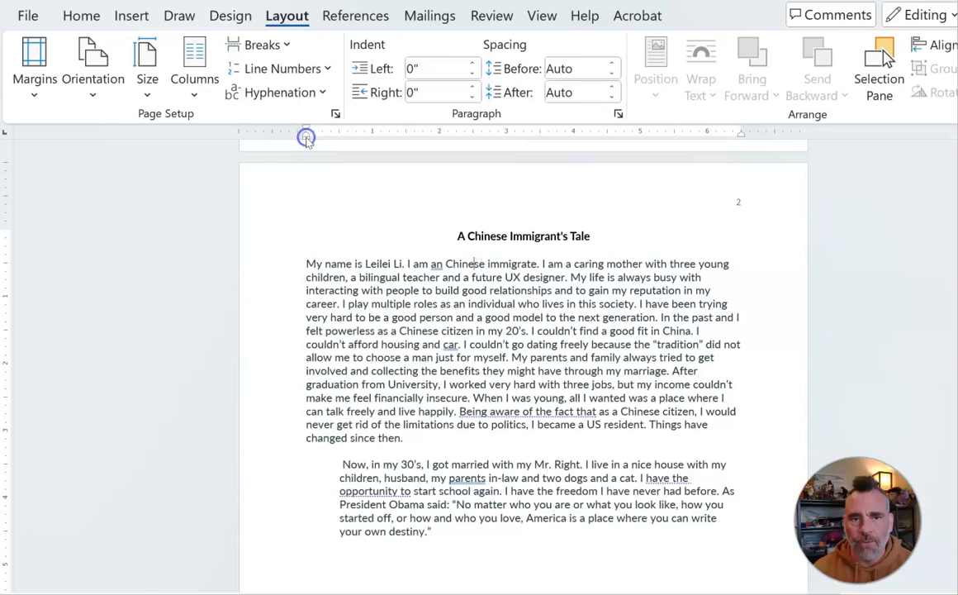
{"action": "scroll", "coordinate": [324, 390], "scroll_direction": "down", "scroll_amount": 2}
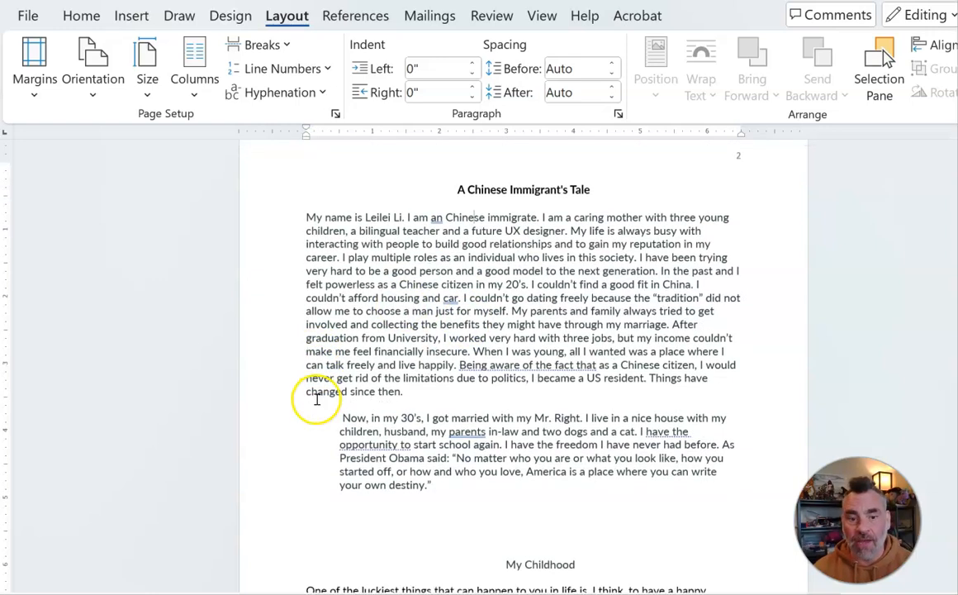
{"action": "left_click", "coordinate": [351, 399]}
{"action": "left_click_drag", "start_coordinate": [338, 135], "coordinate": [302, 131]}
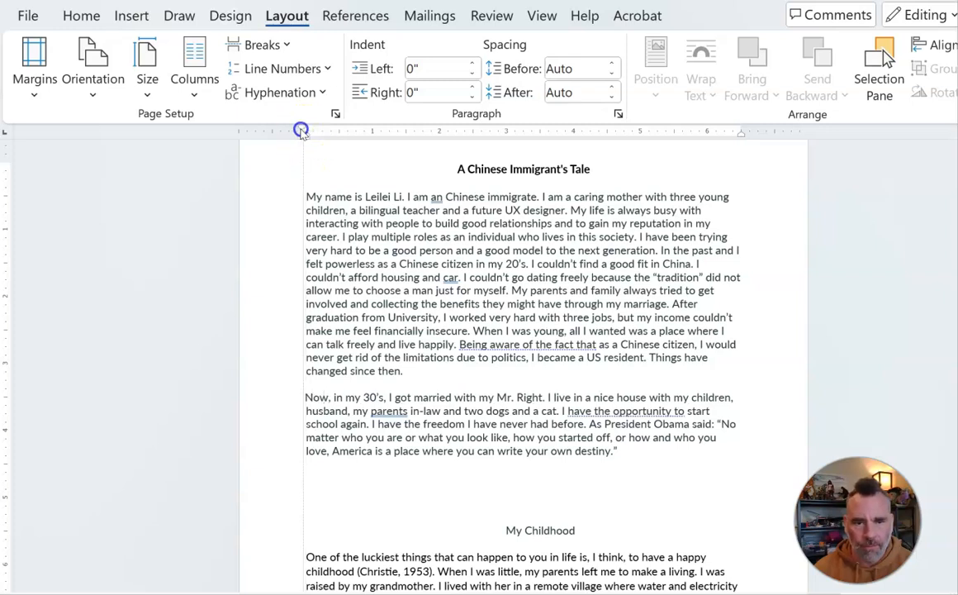
{"action": "left_click_drag", "start_coordinate": [302, 131], "coordinate": [305, 133]}
Step: Indent the first line of the opening paragraph with a tab
{"action": "scroll", "coordinate": [379, 327], "scroll_direction": "down", "scroll_amount": 5}
{"action": "scroll", "coordinate": [376, 339], "scroll_direction": "up", "scroll_amount": 7}
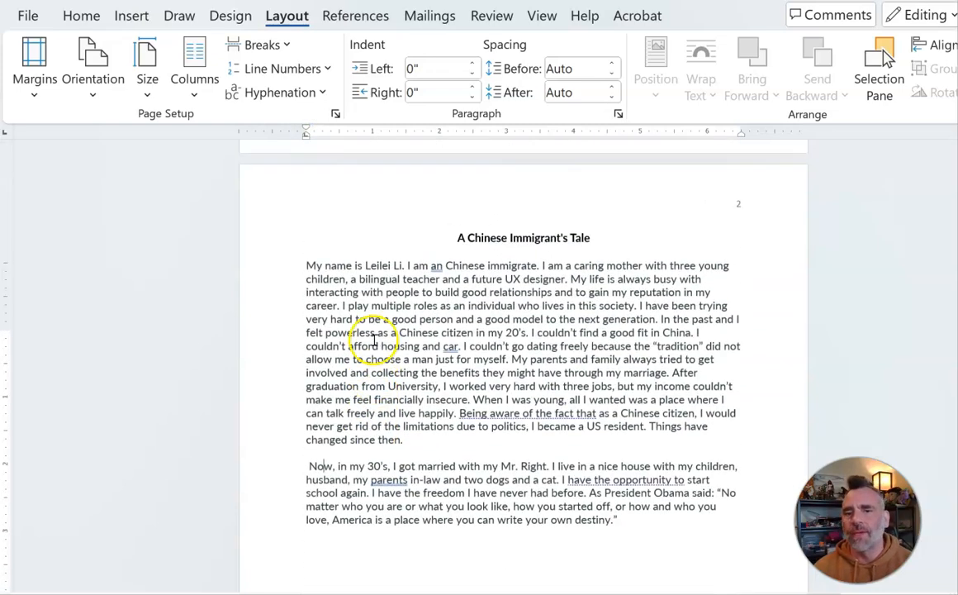
{"action": "scroll", "coordinate": [375, 339], "scroll_direction": "up", "scroll_amount": 5}
{"action": "scroll", "coordinate": [373, 340], "scroll_direction": "up", "scroll_amount": 5}
{"action": "scroll", "coordinate": [374, 342], "scroll_direction": "down", "scroll_amount": 9}
{"action": "left_click", "coordinate": [306, 331]}
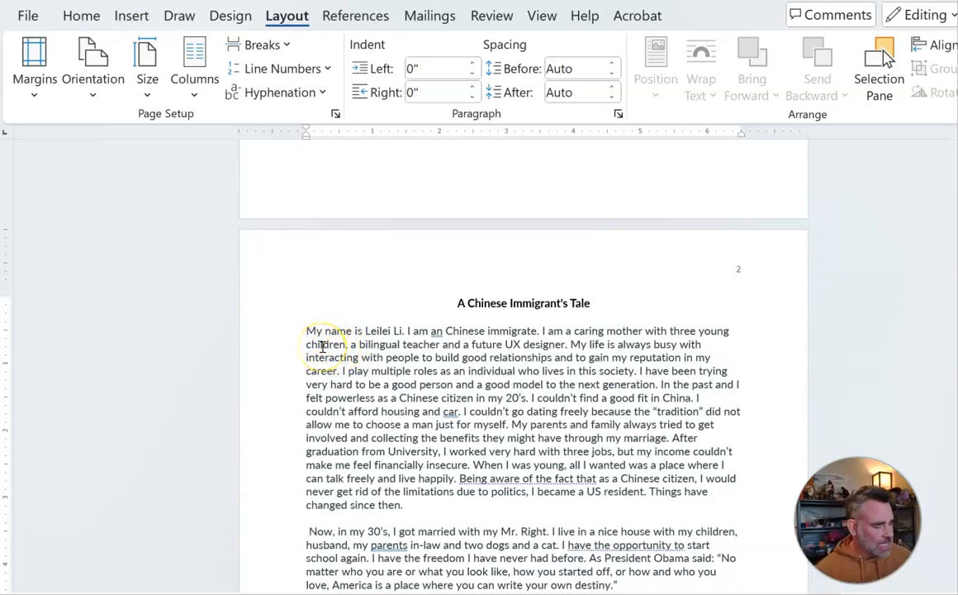
{"action": "key", "text": "Tab"}
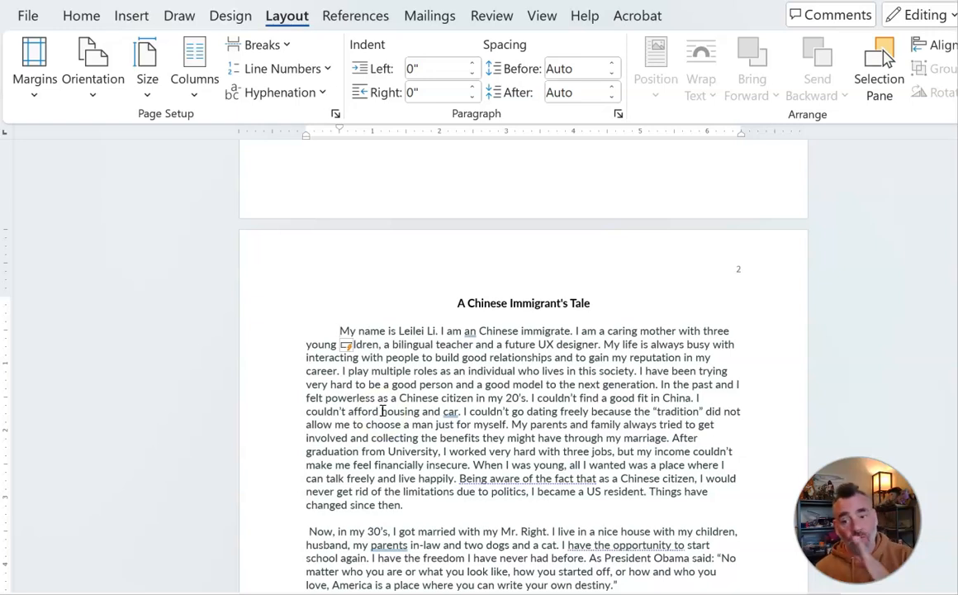
{"action": "key", "text": "BackSpace"}
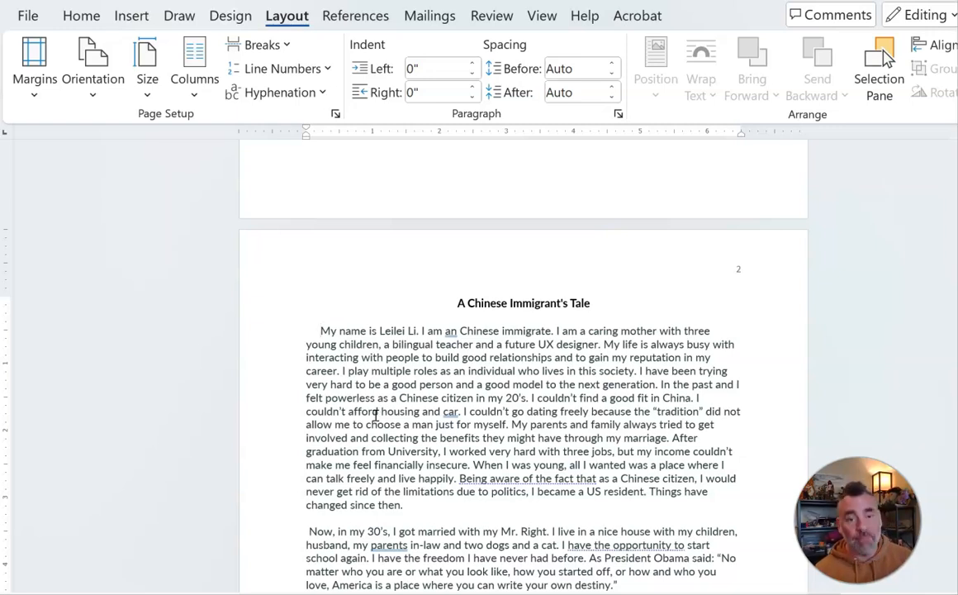
{"action": "key", "text": "BackSpace"}
{"action": "key", "text": "BackSpace"}
{"action": "key", "text": "BackSpace"}
{"action": "key", "text": "BackSpace"}
{"action": "key", "text": "BackSpace"}
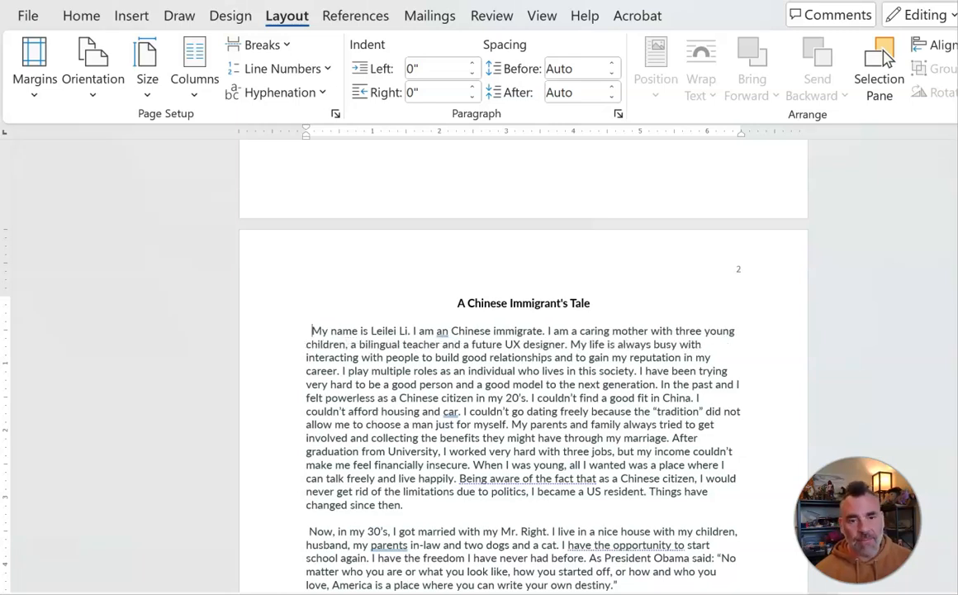
{"action": "key", "text": "Tab"}
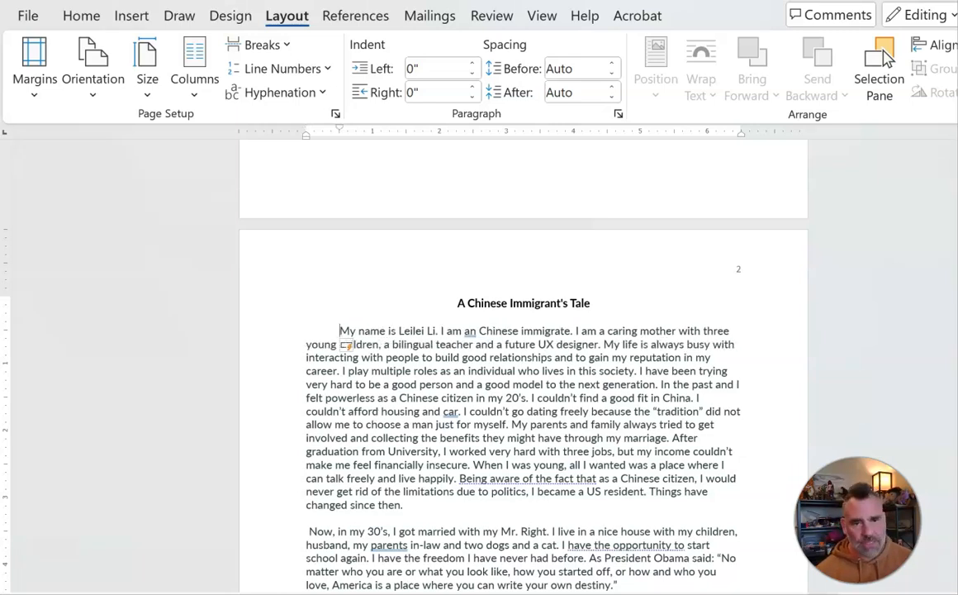
Step: Replace the leading space of the second paragraph with a tab indent
{"action": "scroll", "coordinate": [320, 462], "scroll_direction": "down", "scroll_amount": 2}
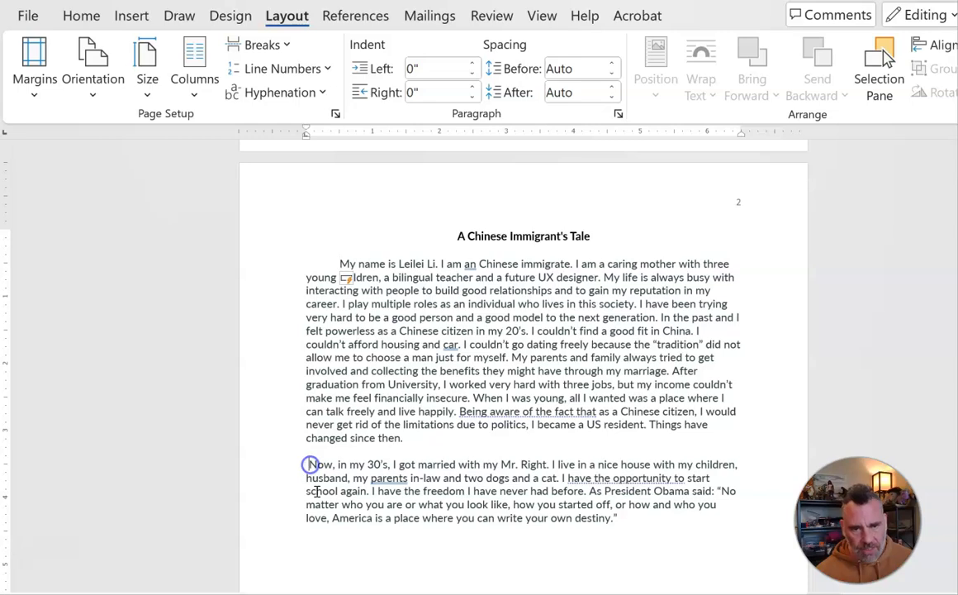
{"action": "key", "text": "BackSpace"}
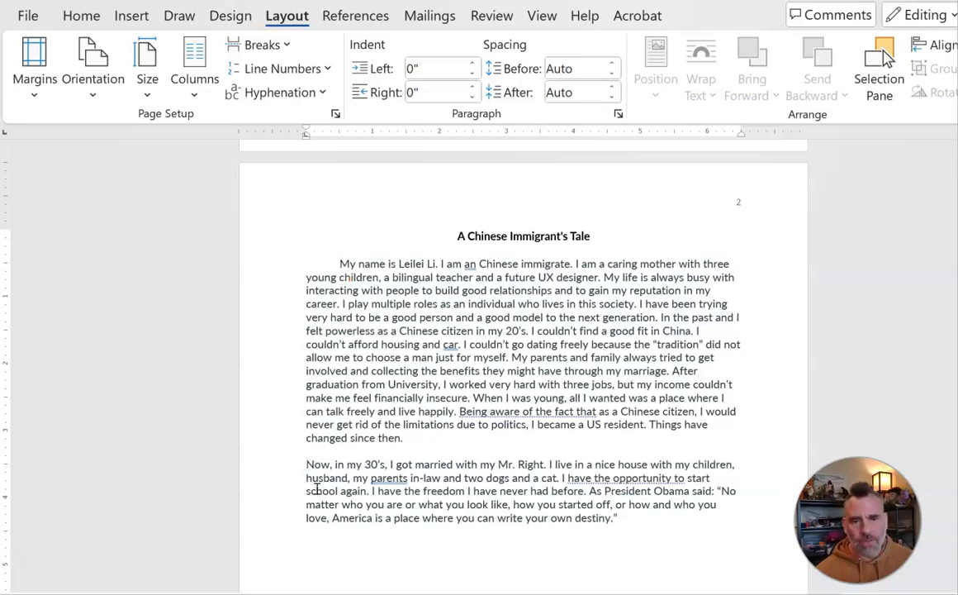
{"action": "key", "text": "Tab"}
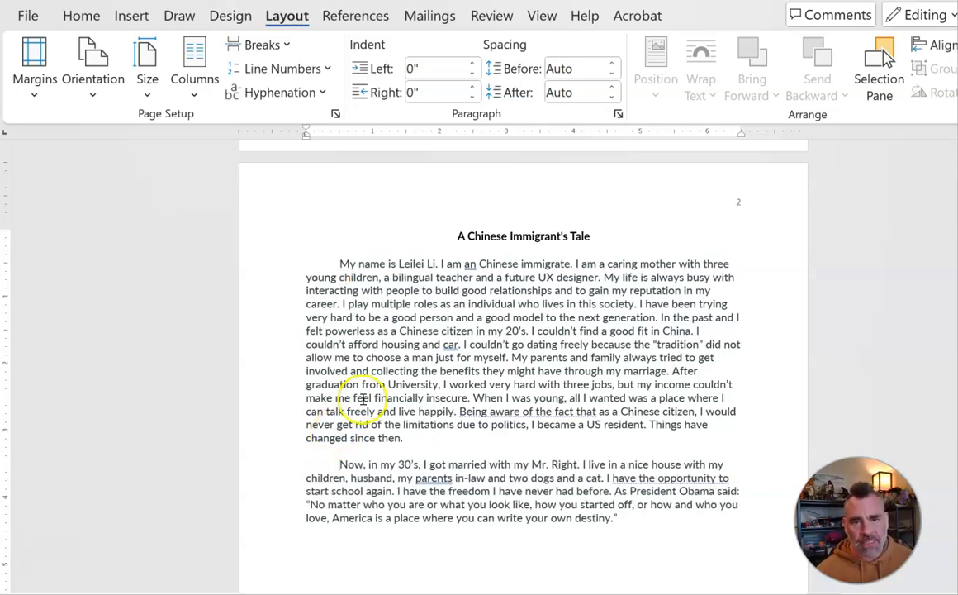
Step: Delete the blank lines above the My Childhood heading and make the heading bold
{"action": "scroll", "coordinate": [359, 403], "scroll_direction": "down", "scroll_amount": 4}
{"action": "scroll", "coordinate": [368, 398], "scroll_direction": "down", "scroll_amount": 1}
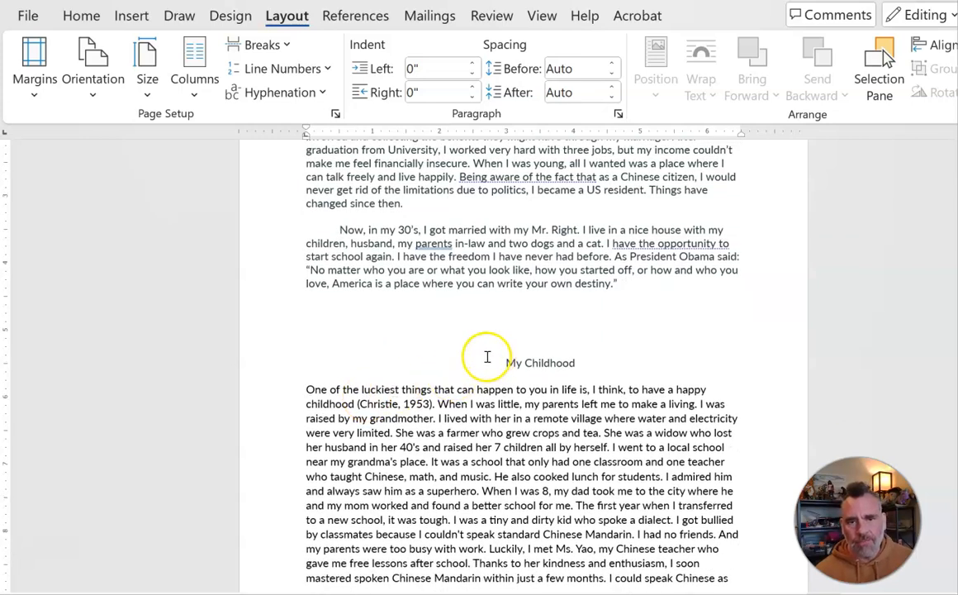
{"action": "scroll", "coordinate": [462, 351], "scroll_direction": "up", "scroll_amount": 3}
{"action": "left_click", "coordinate": [518, 466]}
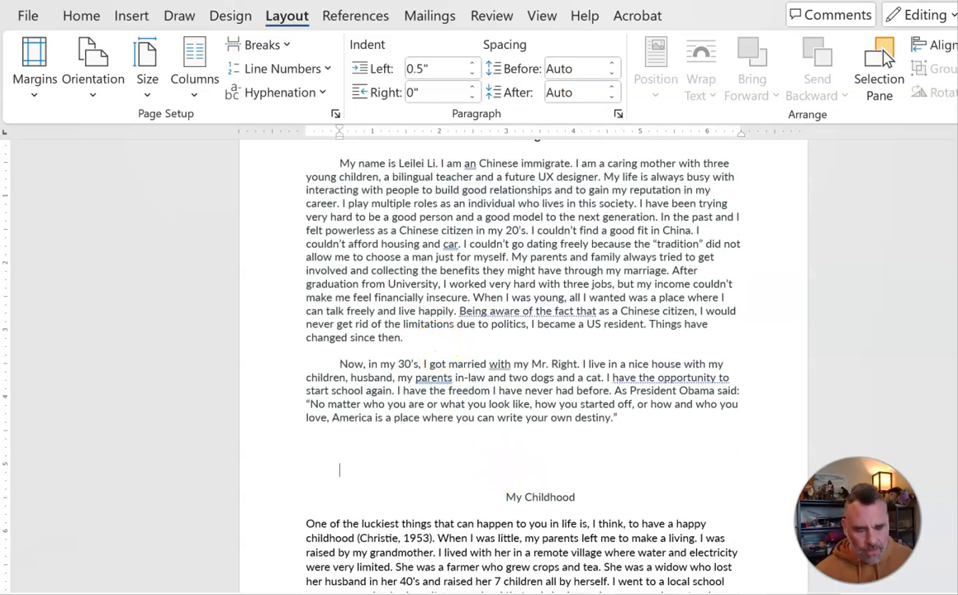
{"action": "key", "text": "BackSpace"}
{"action": "key", "text": "BackSpace"}
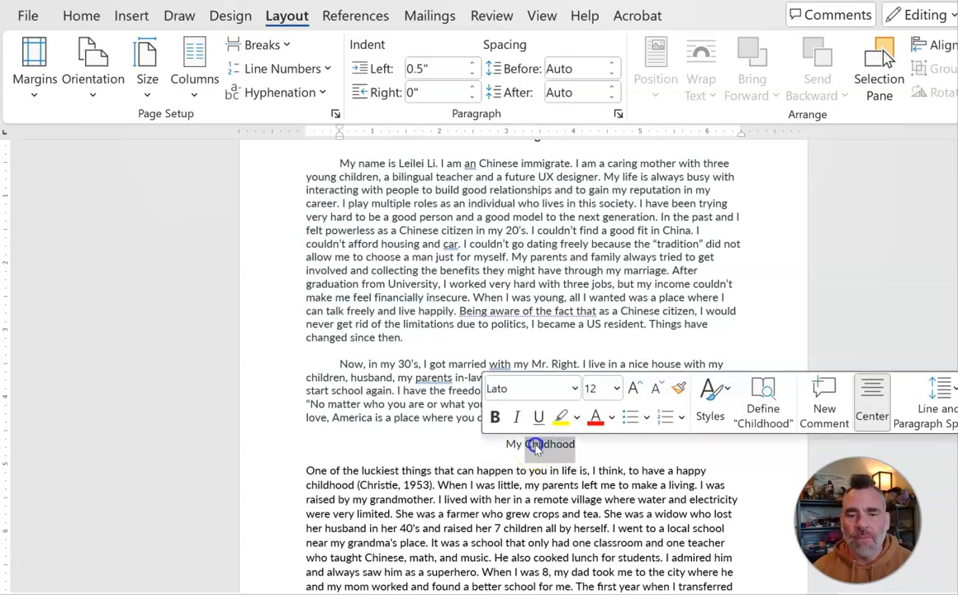
{"action": "triple_click", "coordinate": [536, 444]}
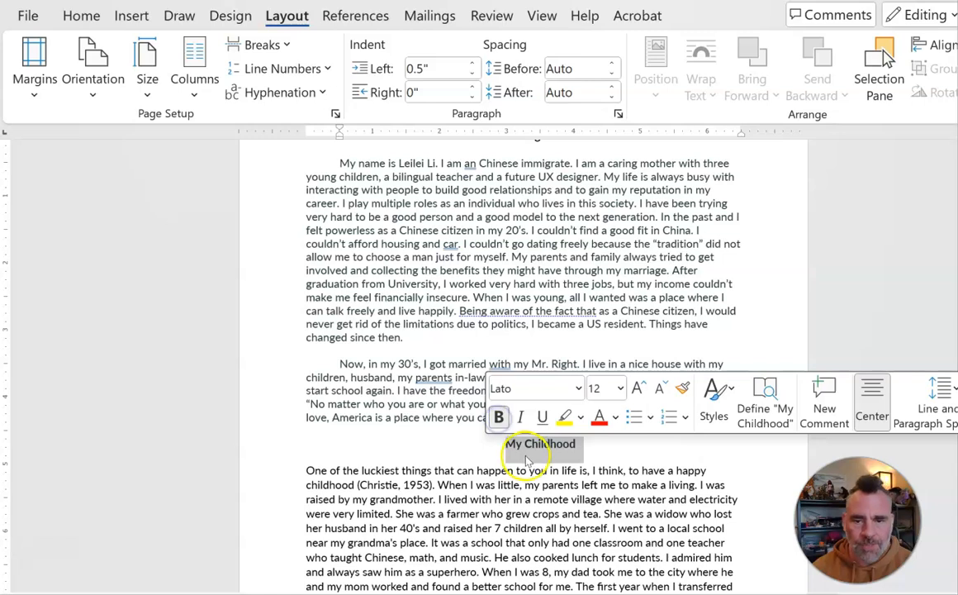
{"action": "left_click", "coordinate": [508, 459]}
Step: Indent the first lines of both paragraphs under My Childhood with tabs
{"action": "left_click", "coordinate": [304, 474]}
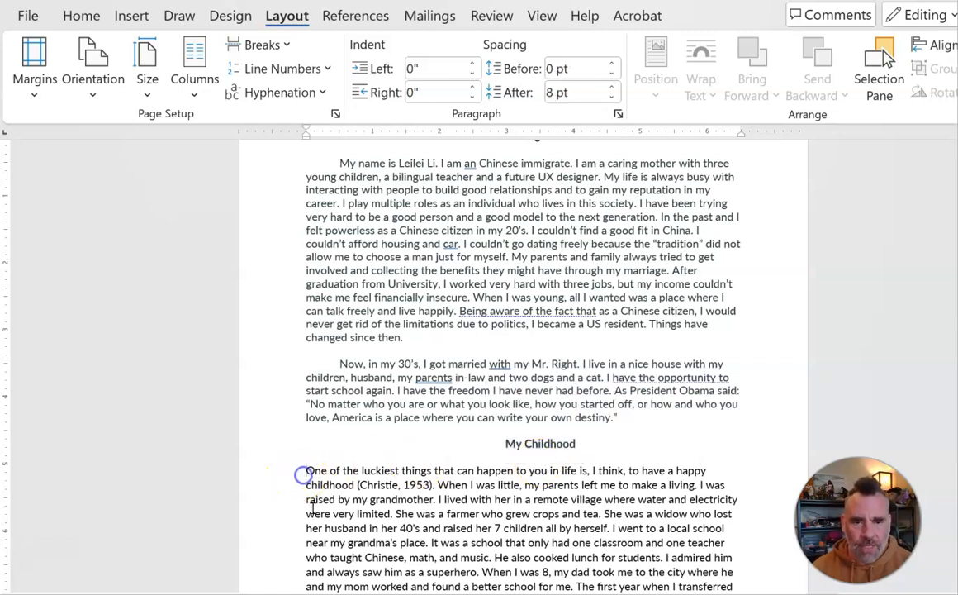
{"action": "key", "text": "Tab"}
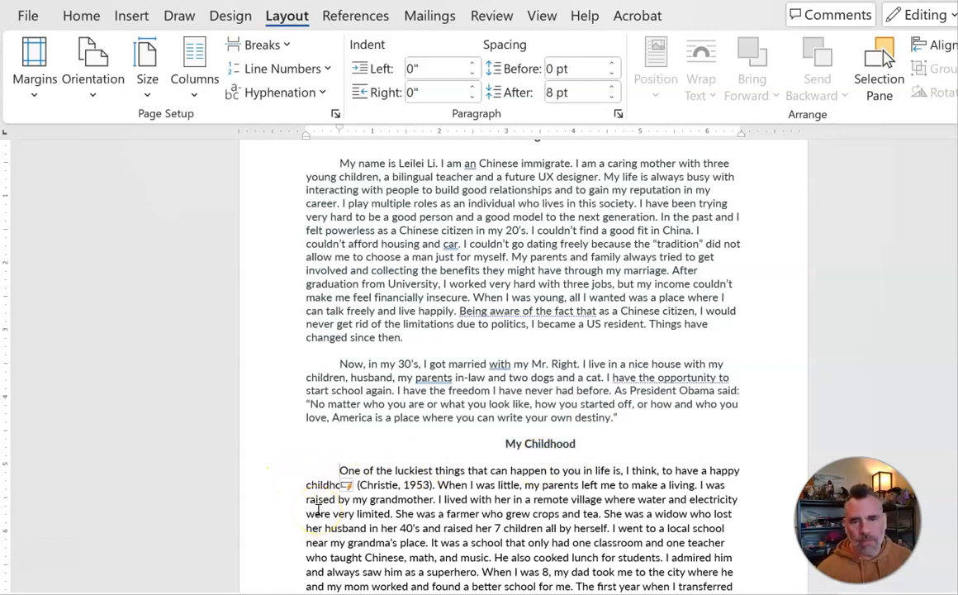
{"action": "scroll", "coordinate": [335, 417], "scroll_direction": "down", "scroll_amount": 7}
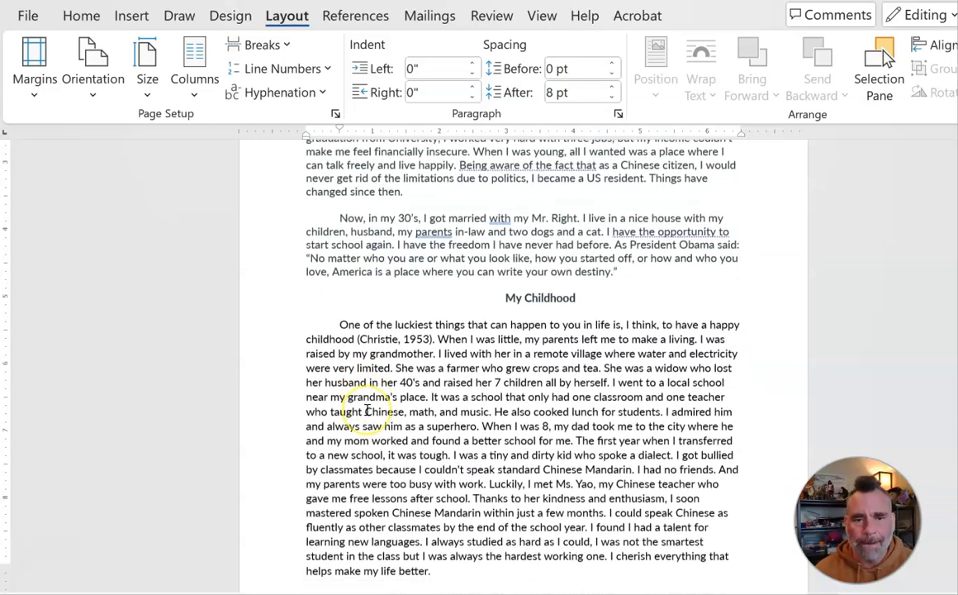
{"action": "scroll", "coordinate": [366, 409], "scroll_direction": "down", "scroll_amount": 5}
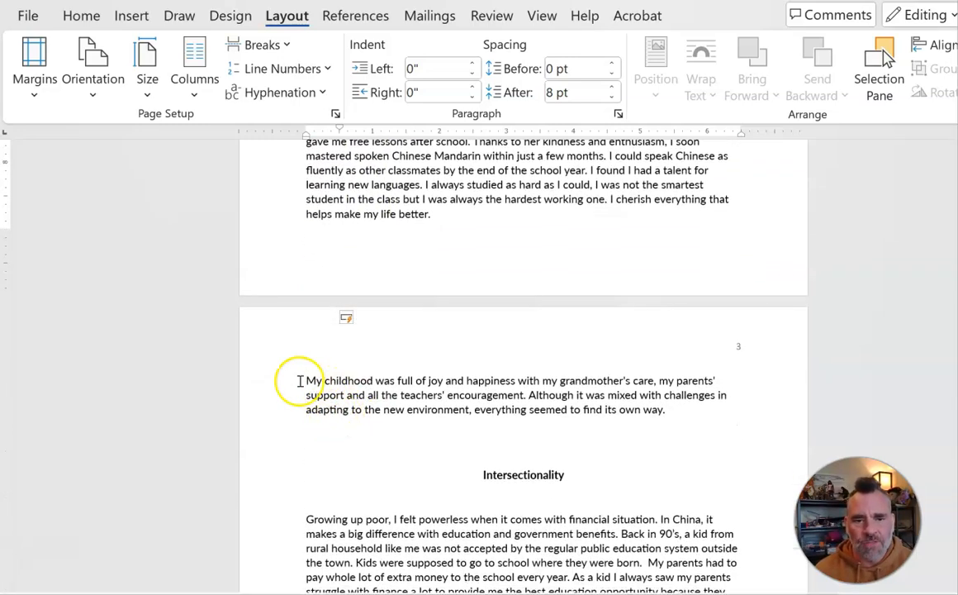
{"action": "left_click", "coordinate": [298, 380]}
{"action": "key", "text": "Tab"}
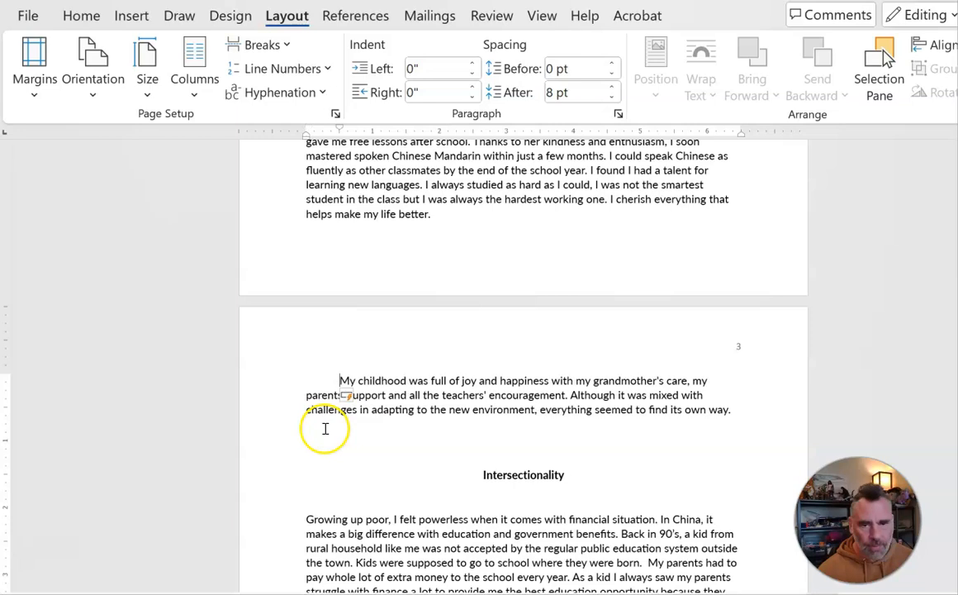
Step: Remove the blank lines above and below the Intersectionality heading
{"action": "scroll", "coordinate": [409, 434], "scroll_direction": "down", "scroll_amount": 2}
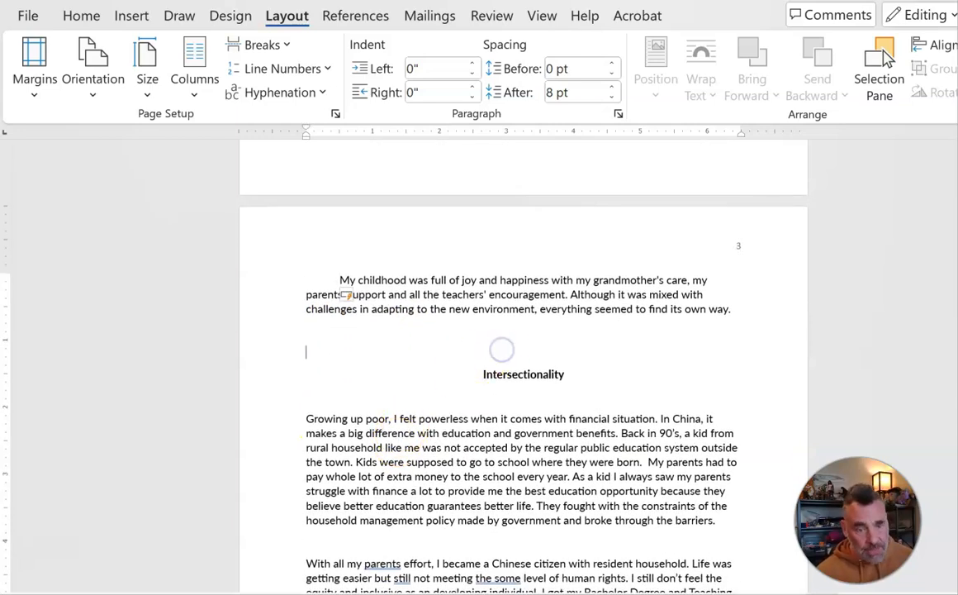
{"action": "key", "text": "BackSpace"}
{"action": "key", "text": "BackSpace"}
{"action": "left_click", "coordinate": [466, 357]}
{"action": "key", "text": "ctrl+l"}
{"action": "key", "text": "BackSpace"}
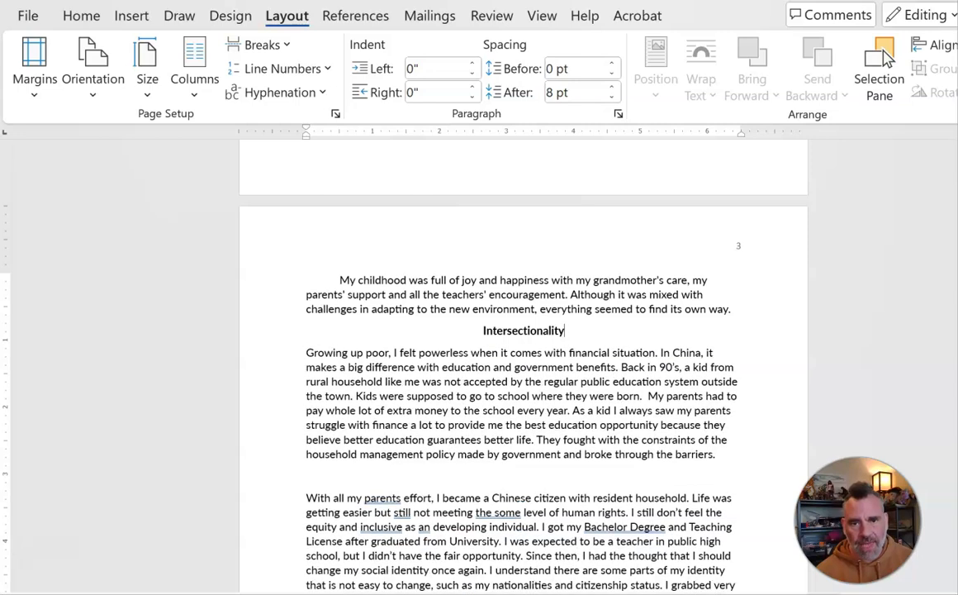
Step: Set the Intersectionality heading to bold and indent the first line of the paragraph below it with a tab
{"action": "double_click", "coordinate": [514, 332]}
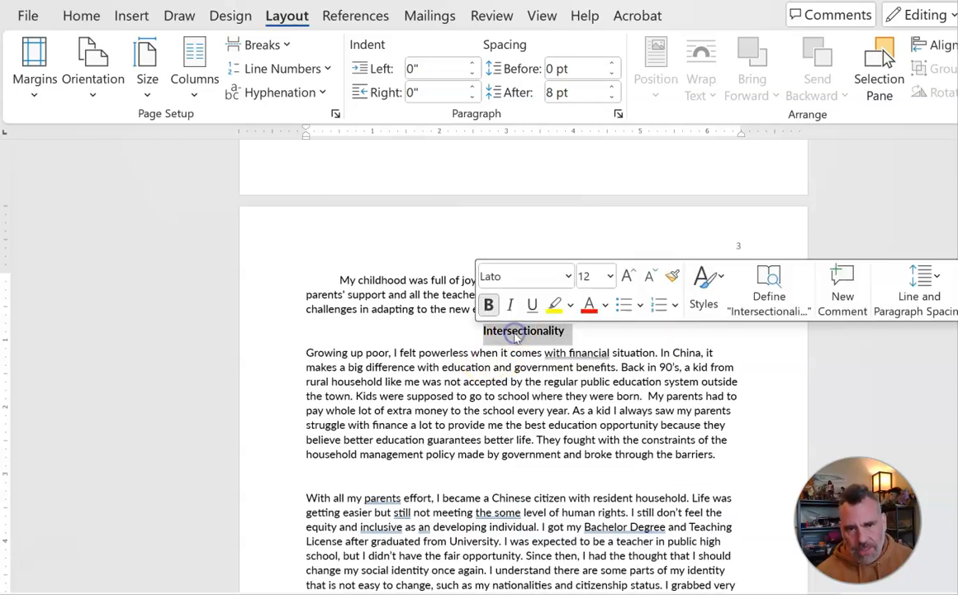
{"action": "left_click", "coordinate": [489, 305]}
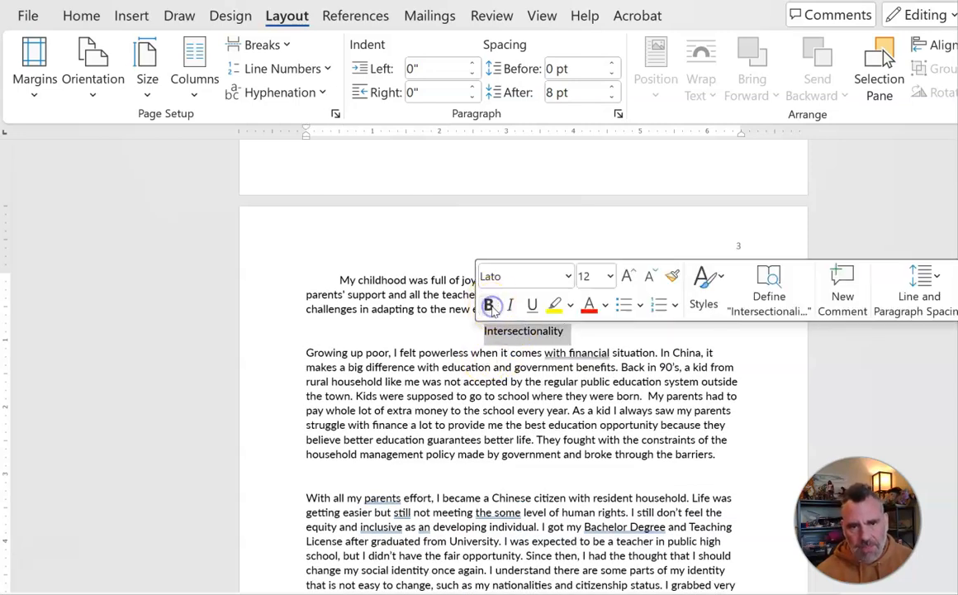
{"action": "left_click", "coordinate": [512, 367]}
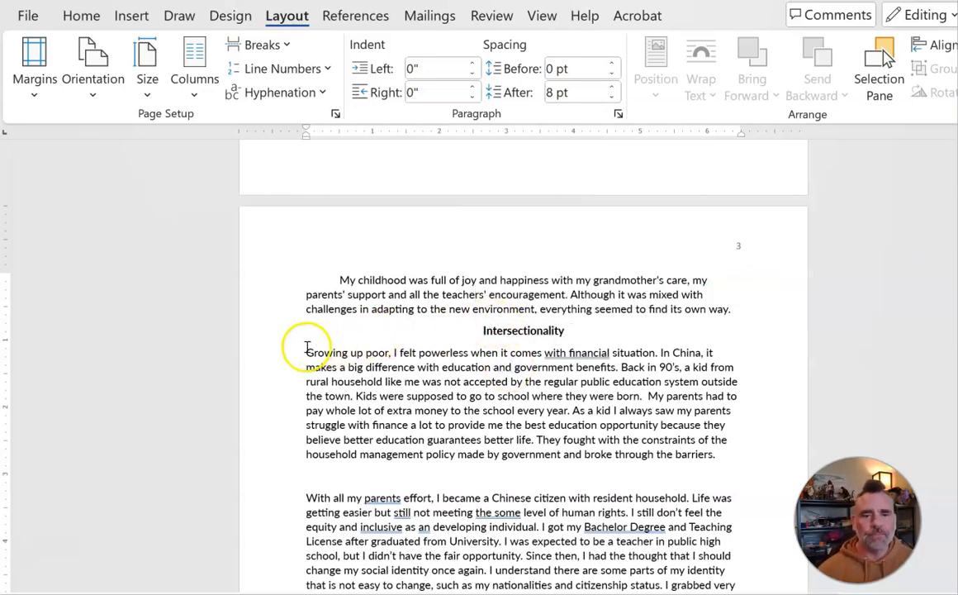
{"action": "key", "text": "Tab"}
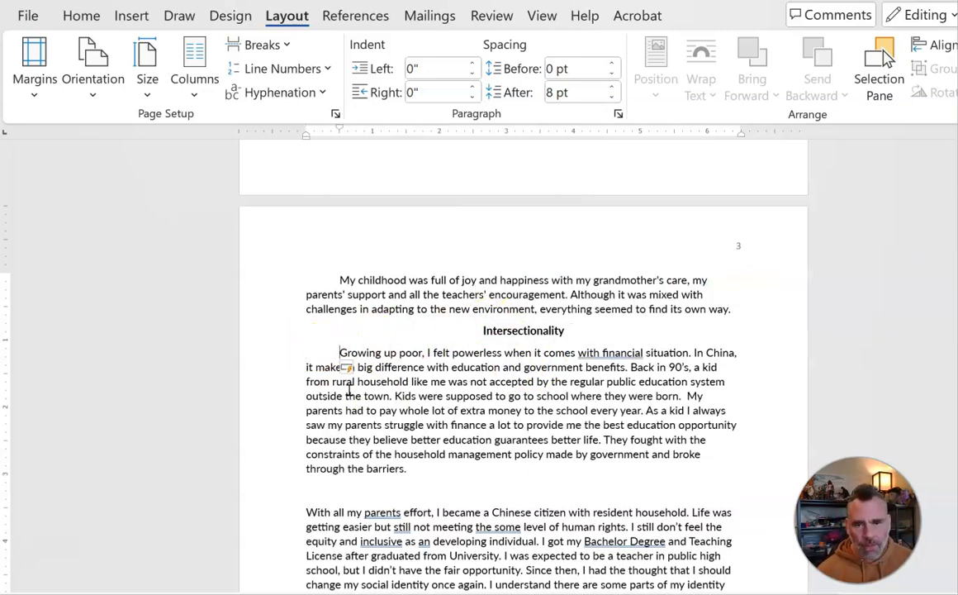
Step: Add the heading "Power" on the blank line above the paragraph starting "With all my parents effort" and center it
{"action": "left_click", "coordinate": [504, 487]}
{"action": "scroll", "coordinate": [562, 446], "scroll_direction": "down", "scroll_amount": 5}
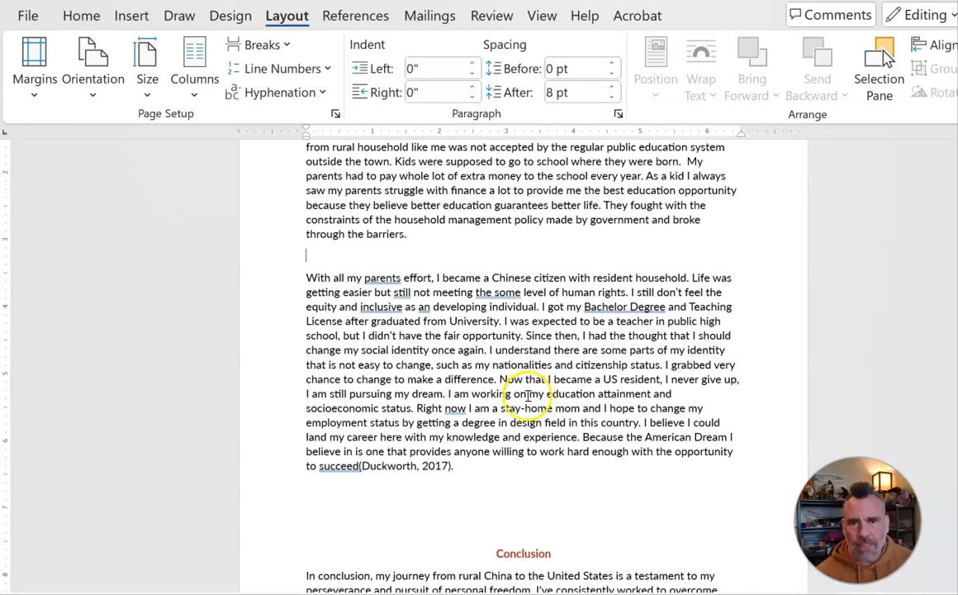
{"action": "scroll", "coordinate": [522, 400], "scroll_direction": "up", "scroll_amount": 3}
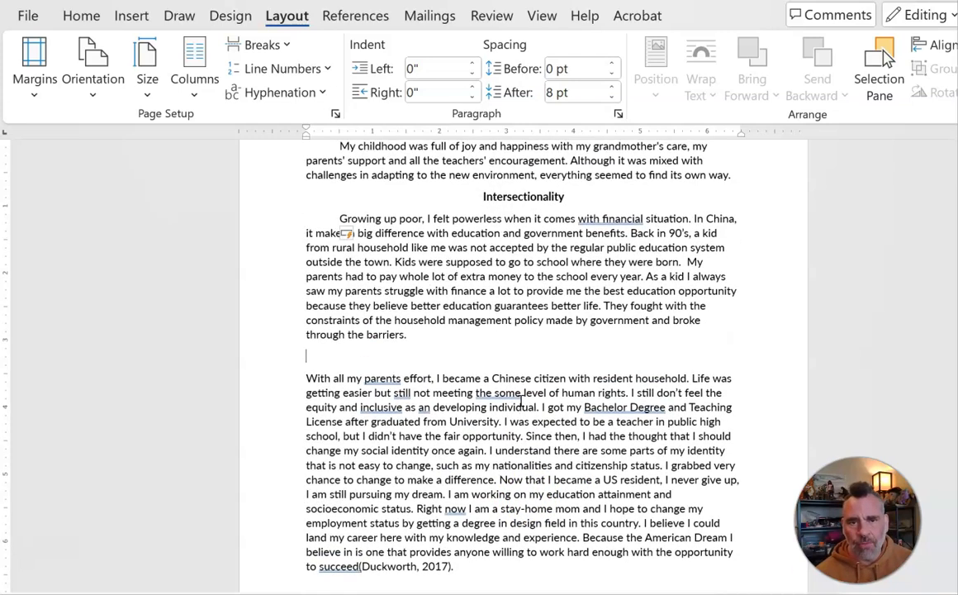
{"action": "scroll", "coordinate": [486, 372], "scroll_direction": "down", "scroll_amount": 1}
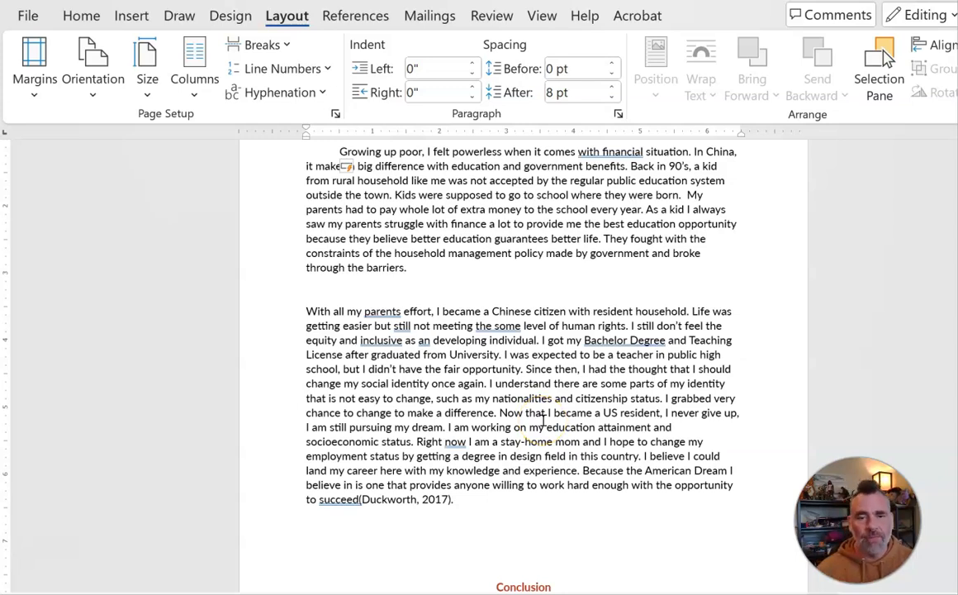
{"action": "scroll", "coordinate": [543, 425], "scroll_direction": "up", "scroll_amount": 3}
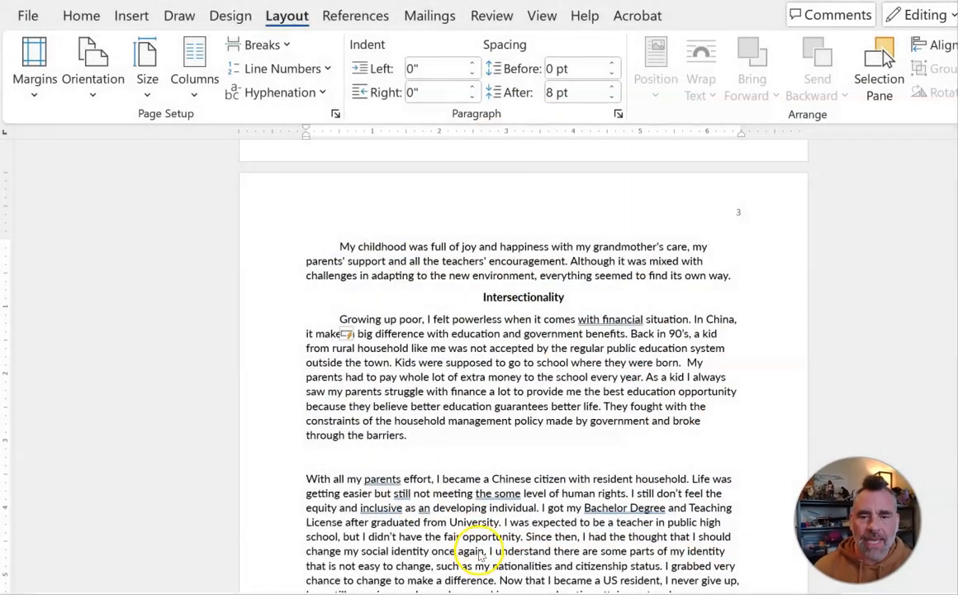
{"action": "left_click", "coordinate": [520, 451]}
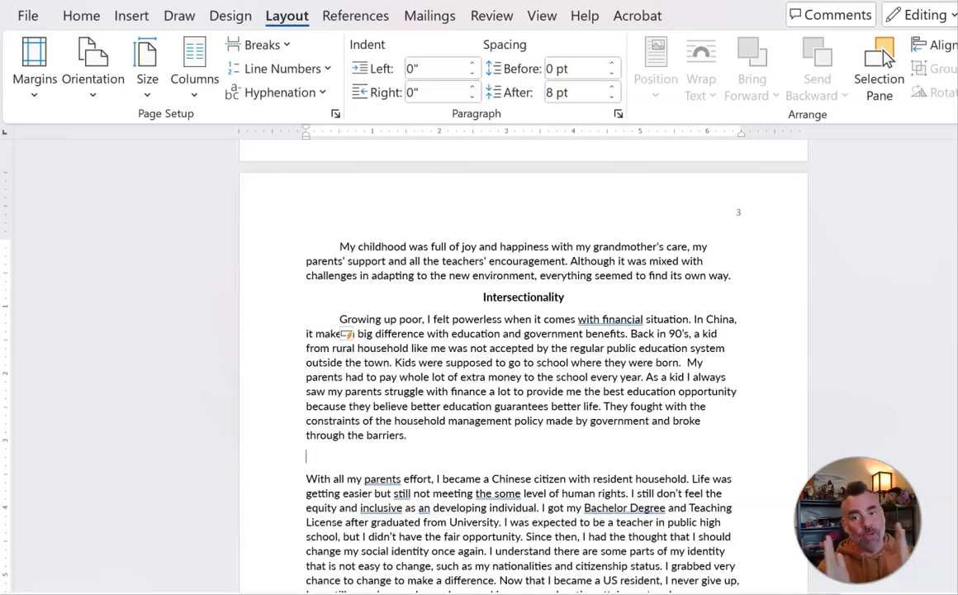
{"action": "type", "text": "Power"}
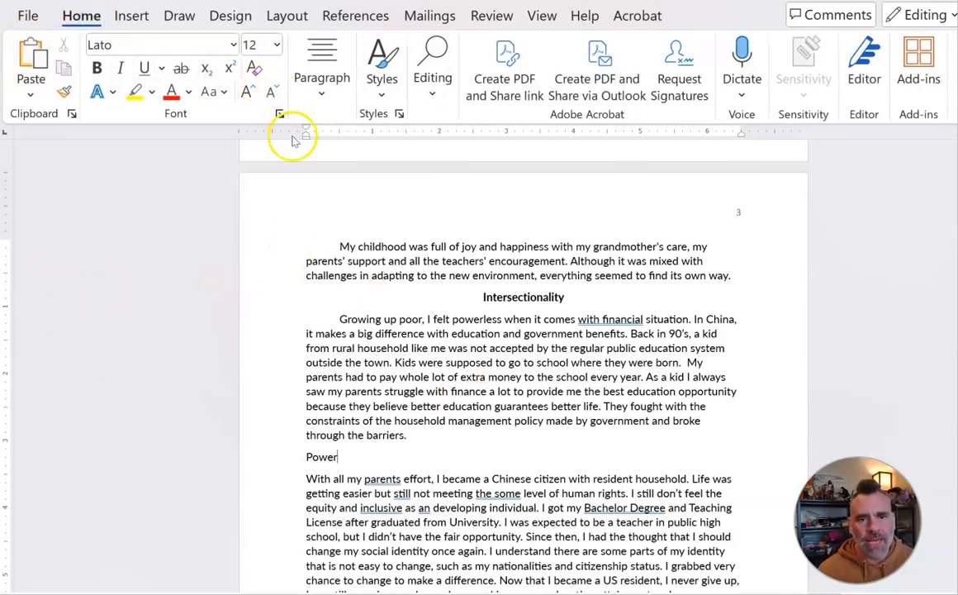
{"action": "left_click", "coordinate": [321, 82]}
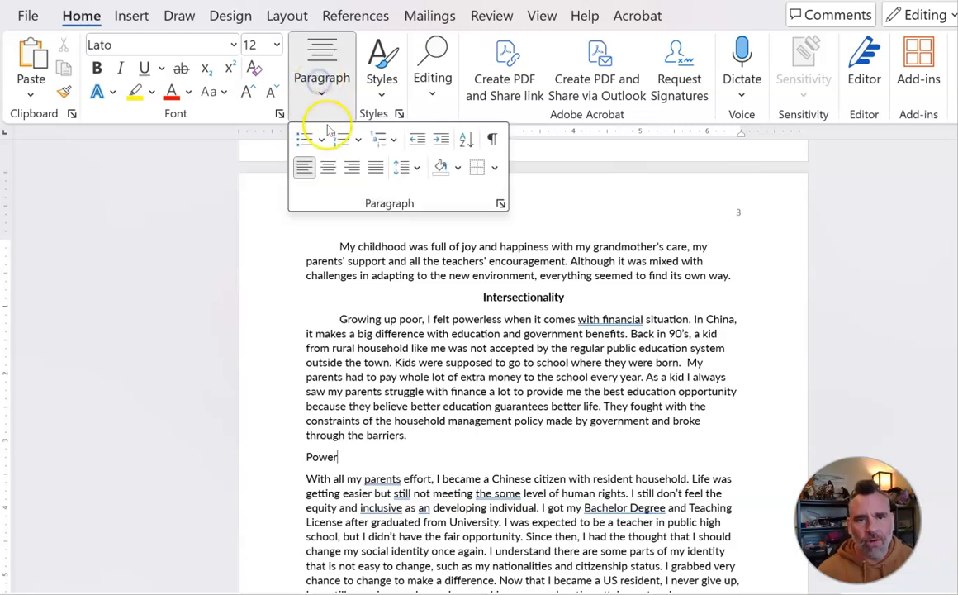
{"action": "left_click", "coordinate": [328, 166]}
{"action": "left_click", "coordinate": [524, 453]}
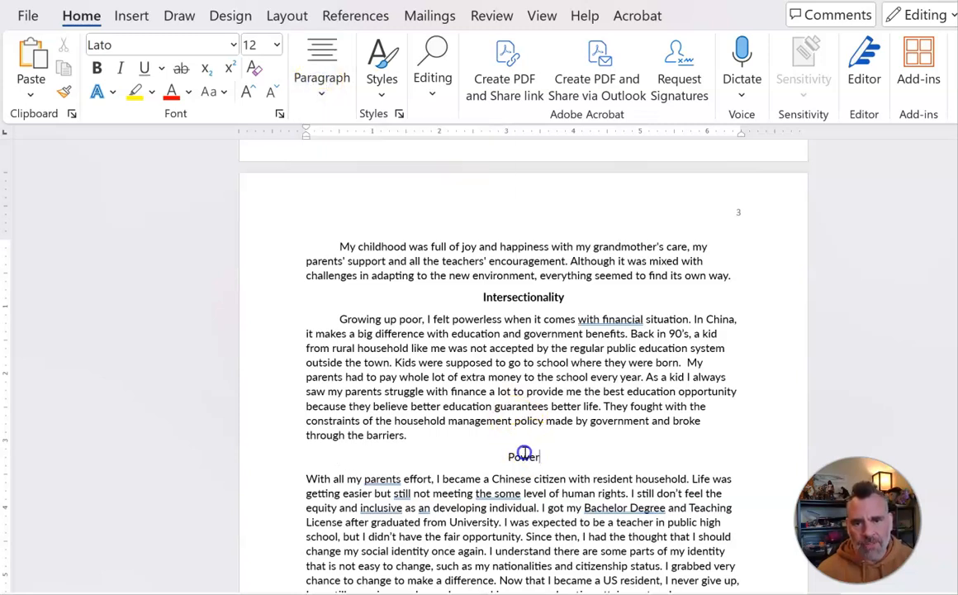
Step: Make the Power heading bold and indent the first line of the paragraph below it with a tab
{"action": "double_click", "coordinate": [524, 456]}
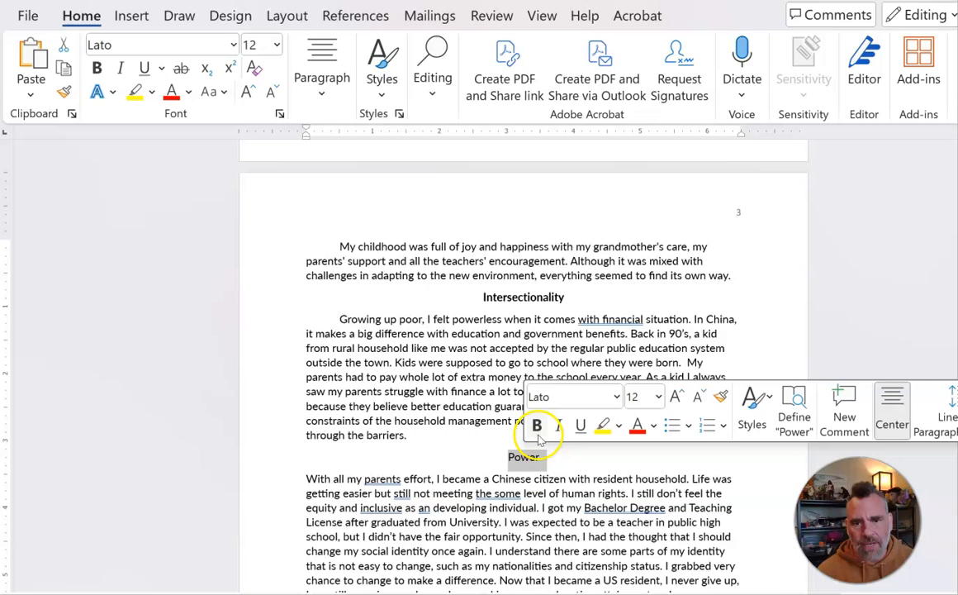
{"action": "left_click", "coordinate": [537, 424]}
{"action": "left_click", "coordinate": [311, 478]}
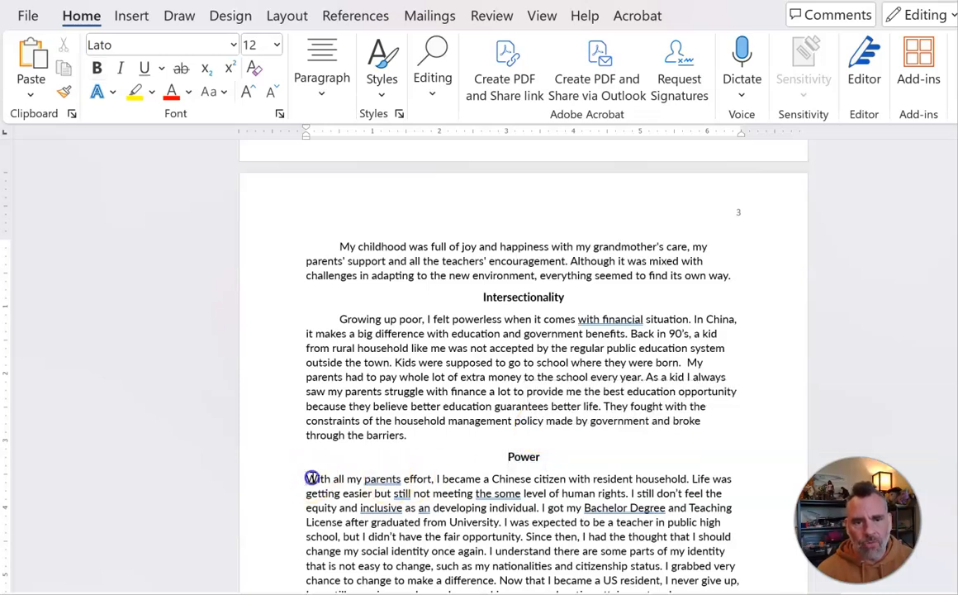
{"action": "key", "text": "Tab"}
Step: Remove the blank lines above the Conclusion heading
{"action": "left_click", "coordinate": [381, 430]}
{"action": "scroll", "coordinate": [411, 431], "scroll_direction": "down", "scroll_amount": 5}
{"action": "scroll", "coordinate": [411, 432], "scroll_direction": "down", "scroll_amount": 2}
{"action": "left_click", "coordinate": [524, 397]}
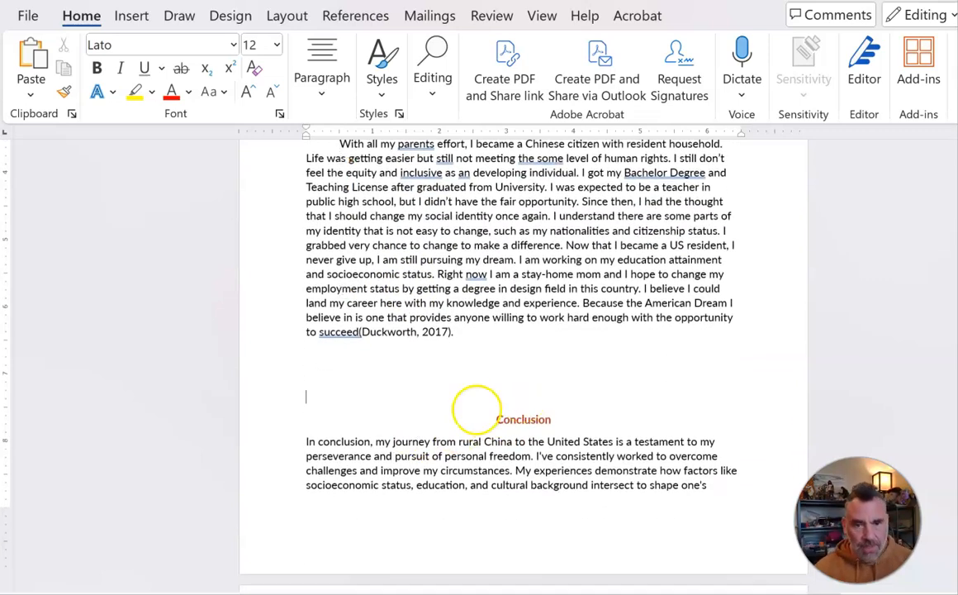
{"action": "key", "text": "BackSpace"}
{"action": "key", "text": "BackSpace"}
{"action": "key", "text": "BackSpace"}
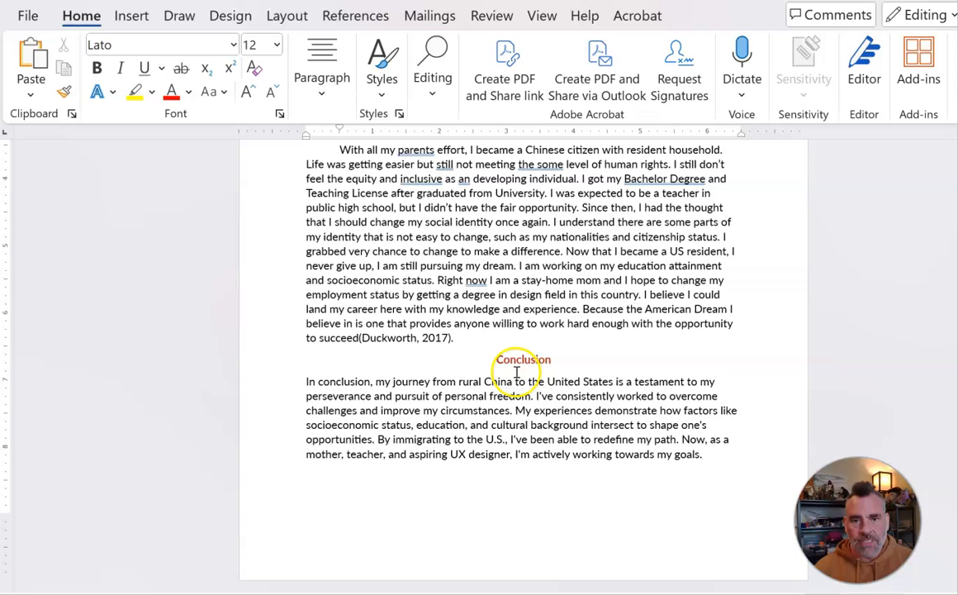
Step: Set the Conclusion heading's font colour to Automatic
{"action": "double_click", "coordinate": [523, 359]}
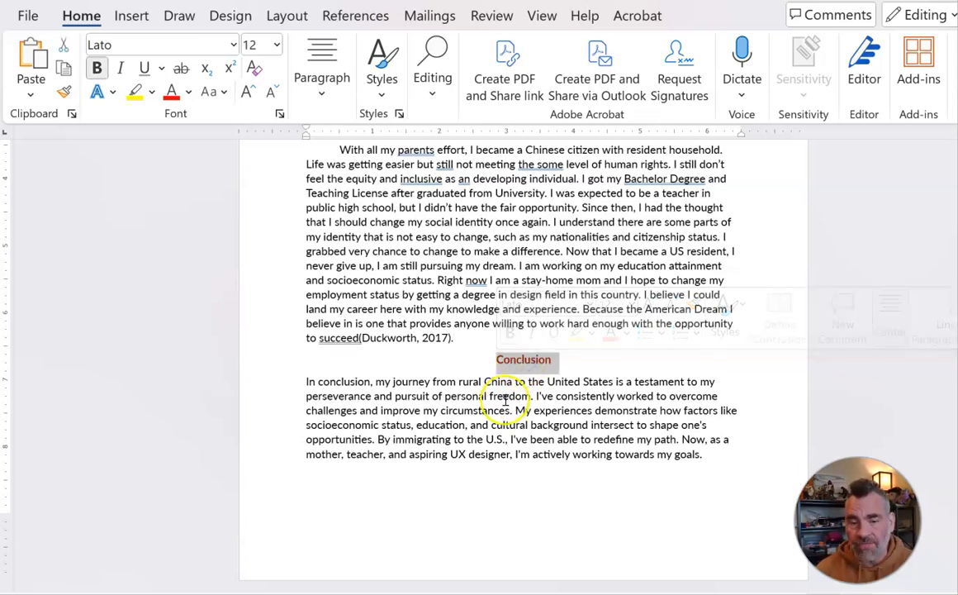
{"action": "scroll", "coordinate": [506, 400], "scroll_direction": "up", "scroll_amount": 3}
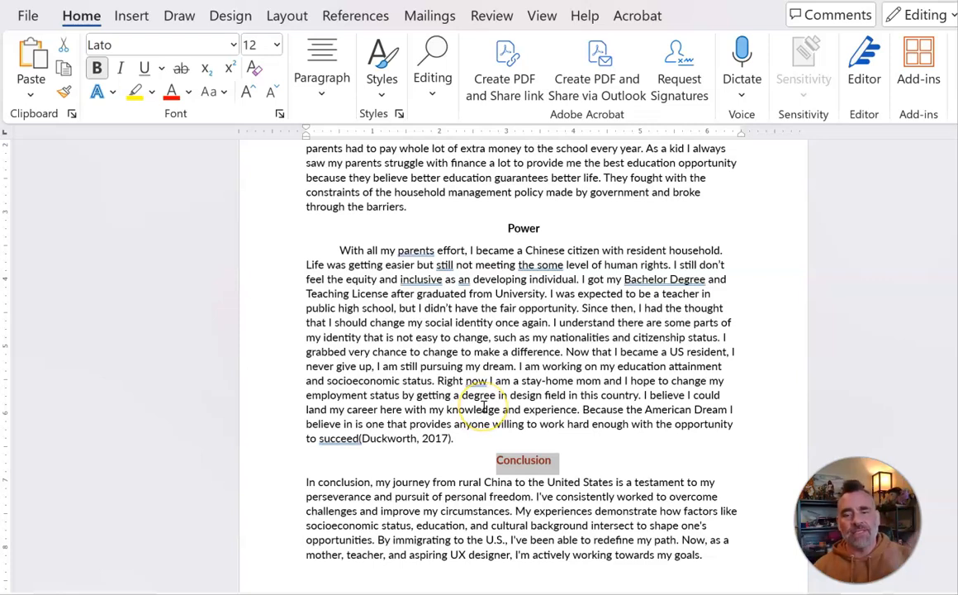
{"action": "left_click", "coordinate": [189, 93]}
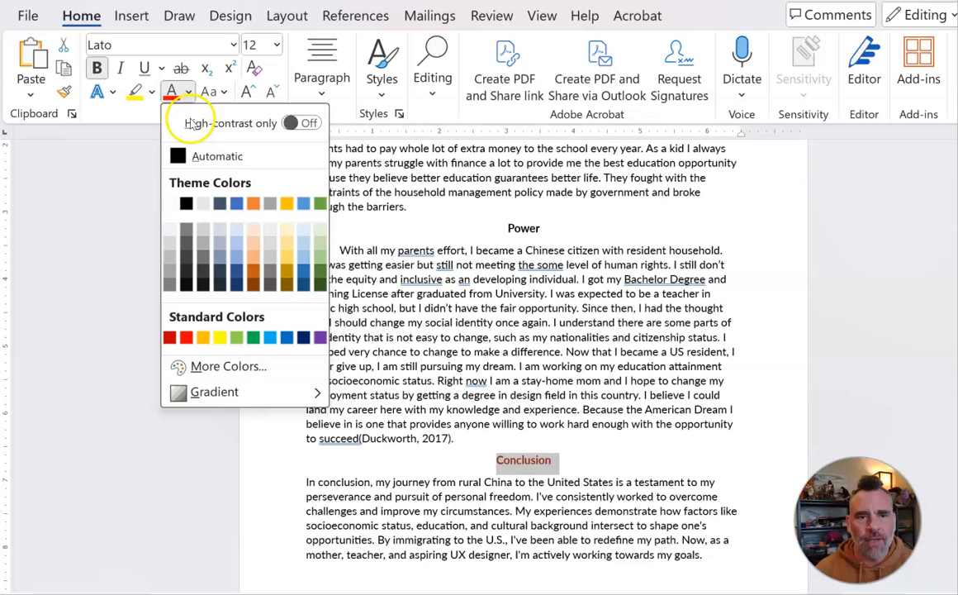
{"action": "left_click", "coordinate": [185, 157]}
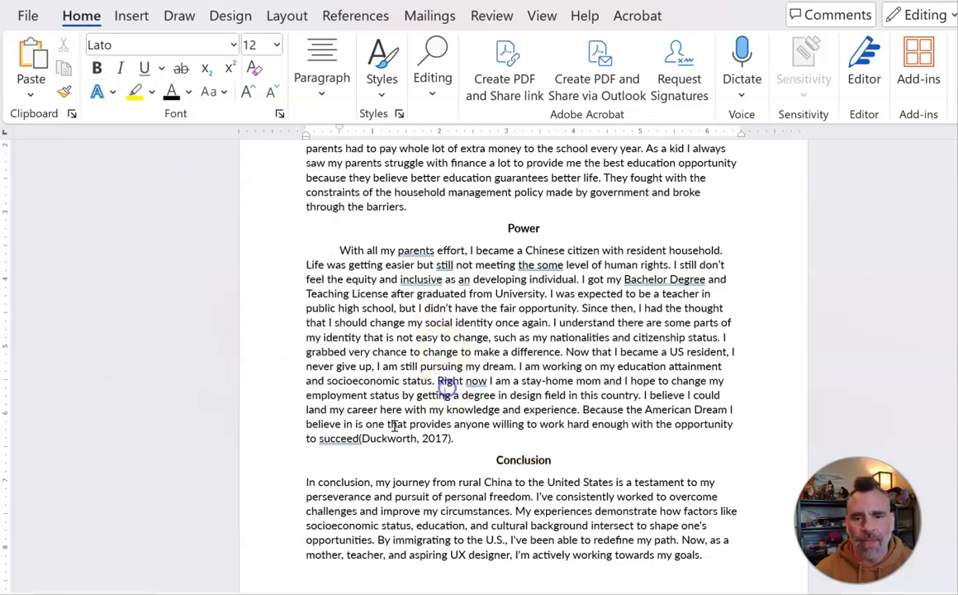
Step: Indent the first line of the conclusion paragraph with a tab
{"action": "left_click", "coordinate": [306, 482]}
{"action": "key", "text": "Tab"}
Step: Scroll through the essay pages to review the headings and paragraph indents
{"action": "scroll", "coordinate": [496, 413], "scroll_direction": "down", "scroll_amount": 2}
{"action": "scroll", "coordinate": [463, 397], "scroll_direction": "up", "scroll_amount": 6}
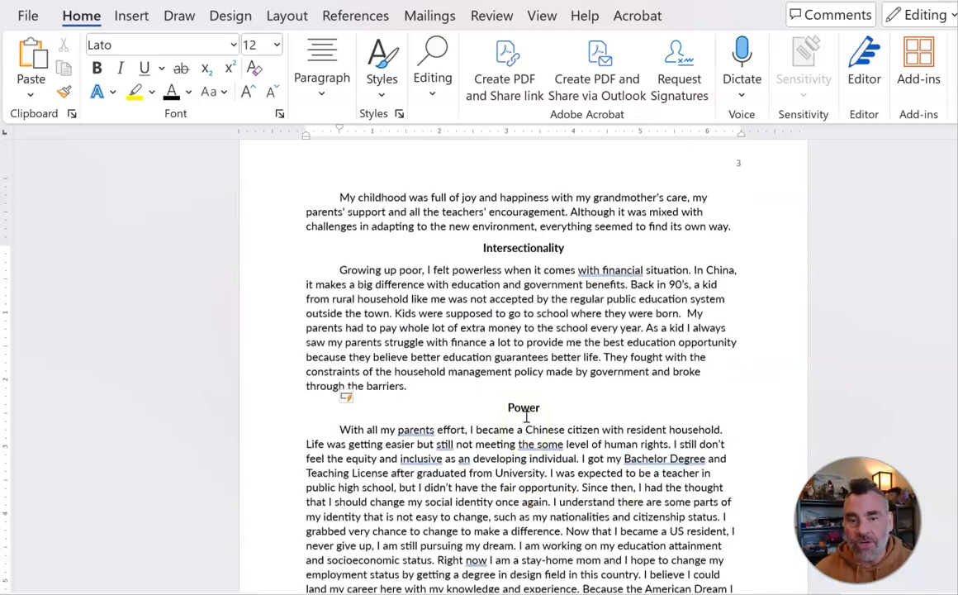
{"action": "scroll", "coordinate": [525, 417], "scroll_direction": "up", "scroll_amount": 15}
{"action": "scroll", "coordinate": [524, 417], "scroll_direction": "up", "scroll_amount": 10}
{"action": "scroll", "coordinate": [524, 360], "scroll_direction": "down", "scroll_amount": 4}
{"action": "scroll", "coordinate": [525, 417], "scroll_direction": "down", "scroll_amount": 10}
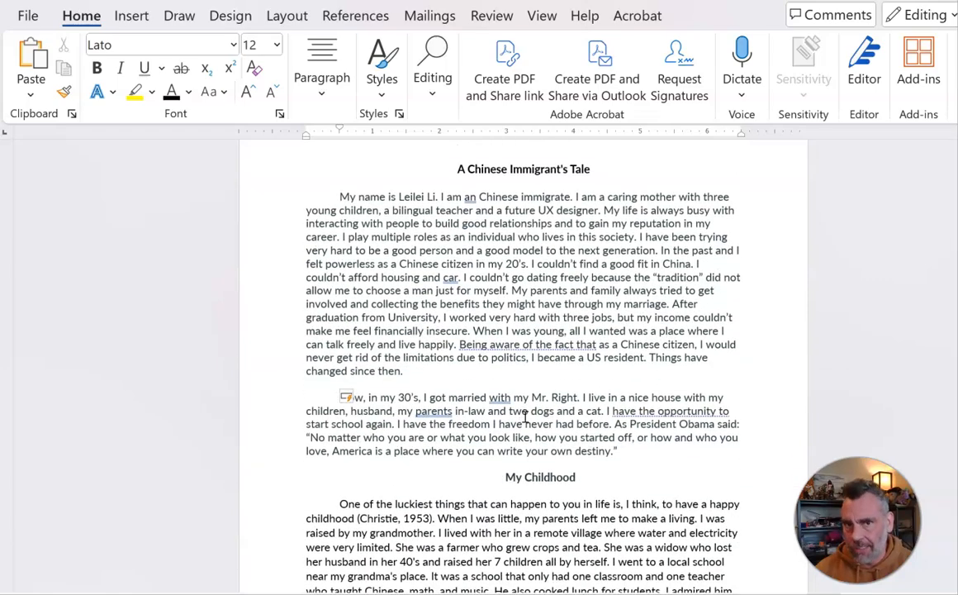
{"action": "scroll", "coordinate": [525, 417], "scroll_direction": "down", "scroll_amount": 3}
{"action": "scroll", "coordinate": [524, 417], "scroll_direction": "up", "scroll_amount": 5}
{"action": "scroll", "coordinate": [524, 417], "scroll_direction": "down", "scroll_amount": 5}
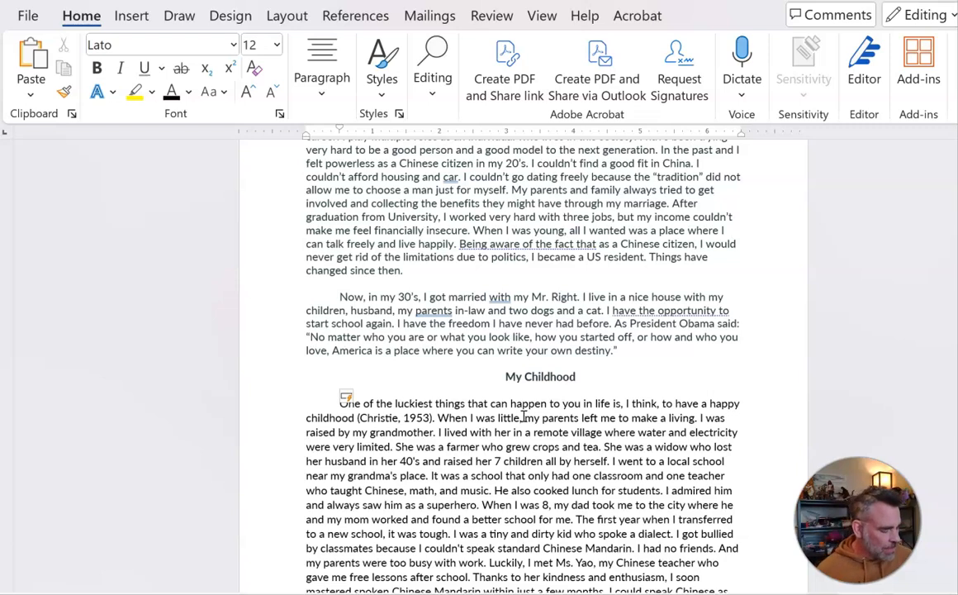
Step: Select the whole document and set its line spacing to 2.0
{"action": "key", "text": "ctrl+a"}
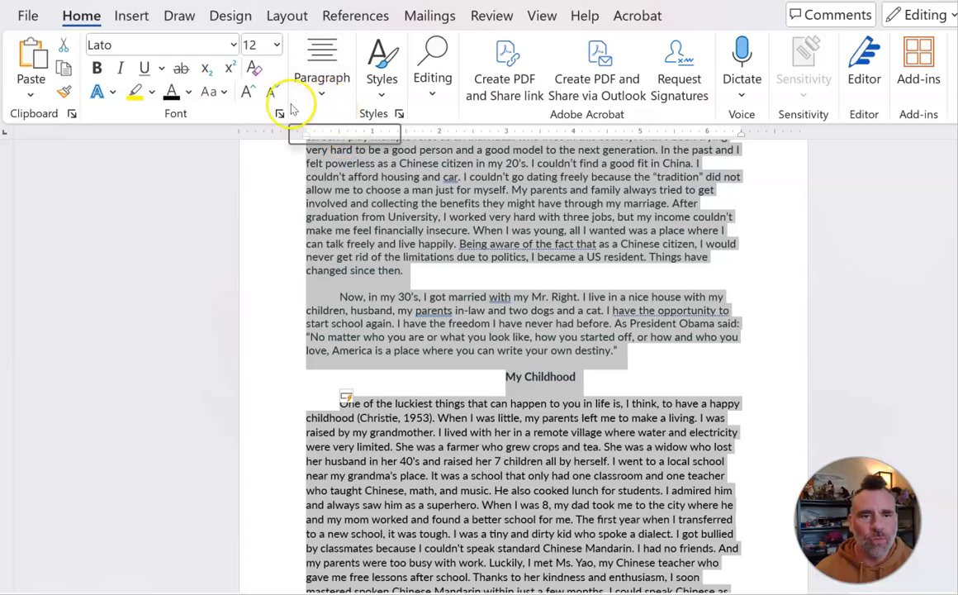
{"action": "left_click", "coordinate": [344, 88]}
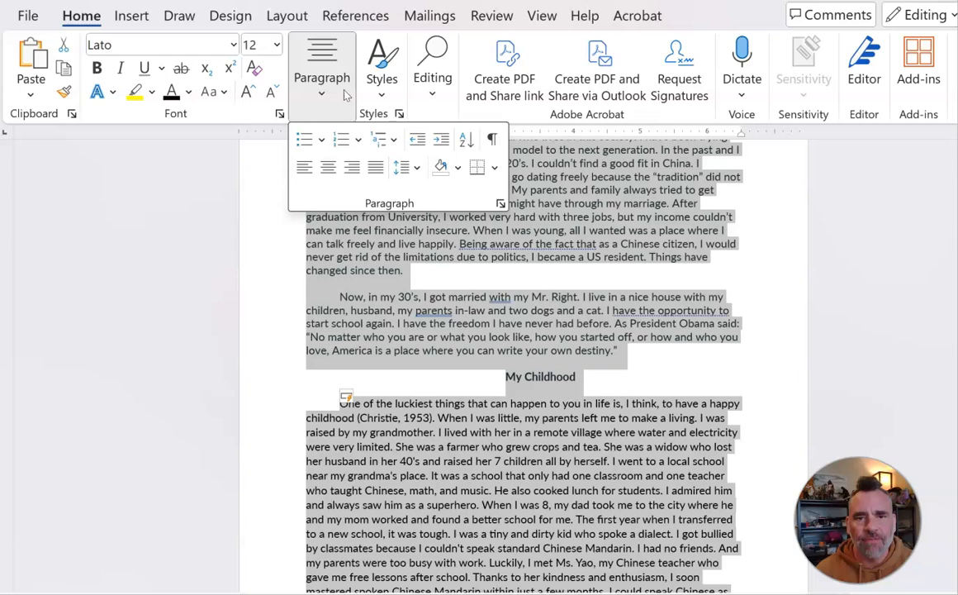
{"action": "left_click", "coordinate": [416, 169]}
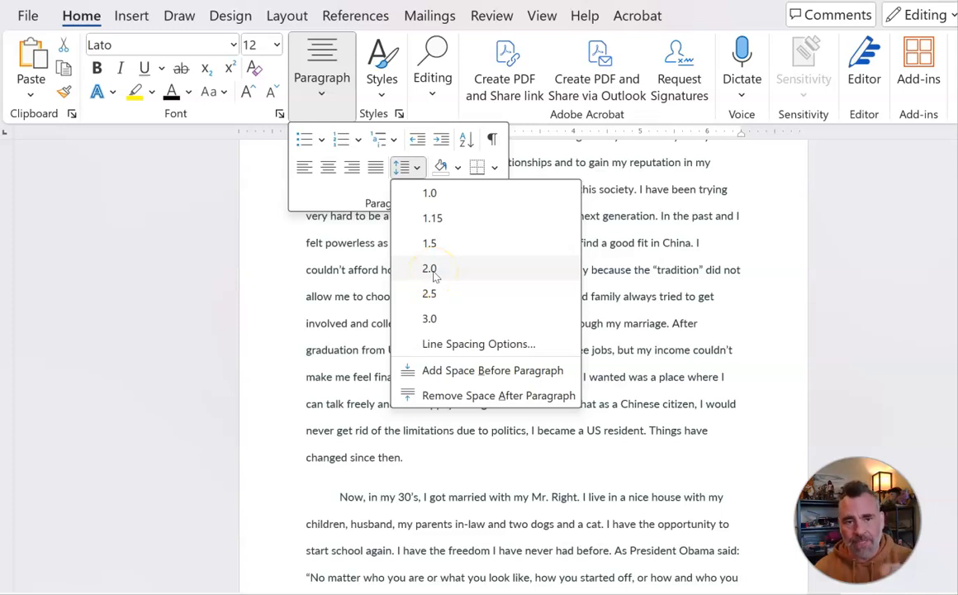
{"action": "left_click", "coordinate": [431, 271]}
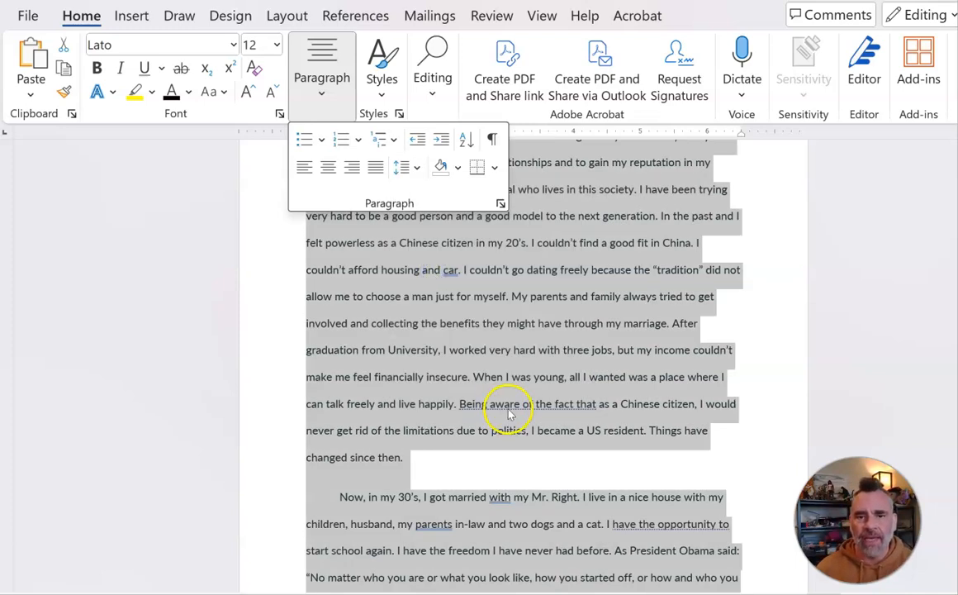
Step: Scroll through the whole document from the title page to the end to review the double-spaced layout
{"action": "scroll", "coordinate": [508, 360], "scroll_direction": "down", "scroll_amount": 5}
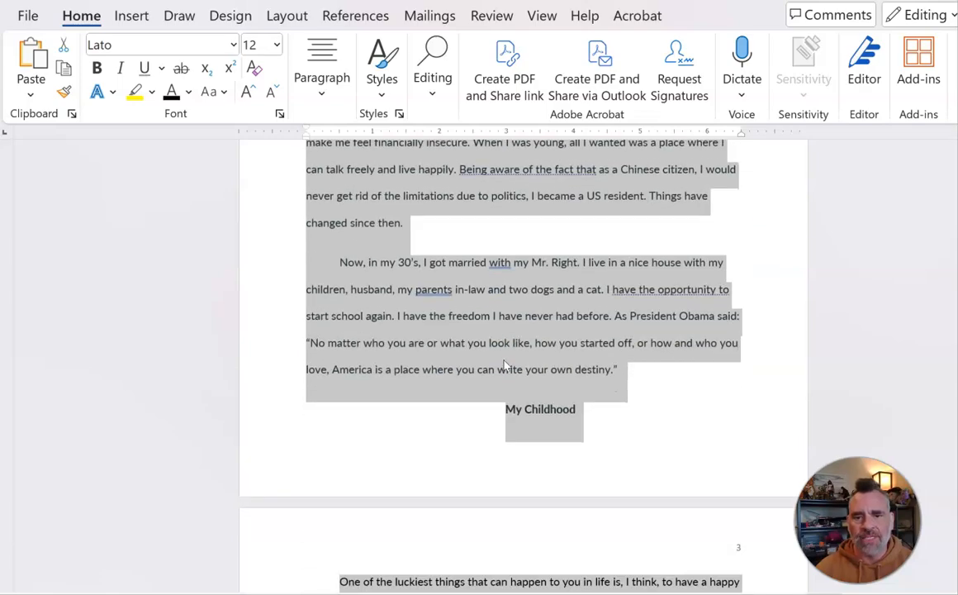
{"action": "scroll", "coordinate": [508, 363], "scroll_direction": "down", "scroll_amount": 15}
{"action": "left_click", "coordinate": [506, 403]}
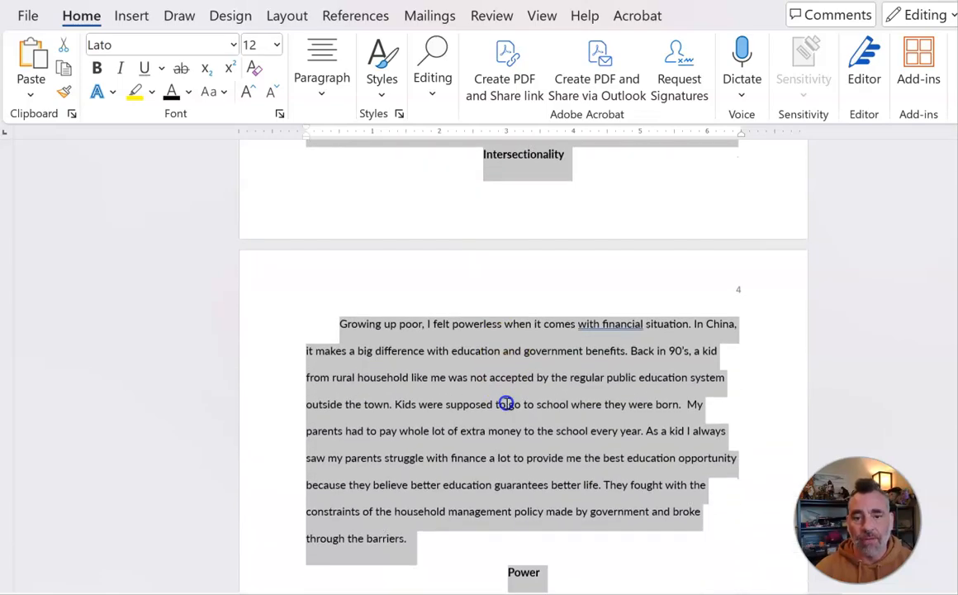
{"action": "scroll", "coordinate": [506, 403], "scroll_direction": "down", "scroll_amount": 3}
{"action": "scroll", "coordinate": [508, 402], "scroll_direction": "down", "scroll_amount": 10}
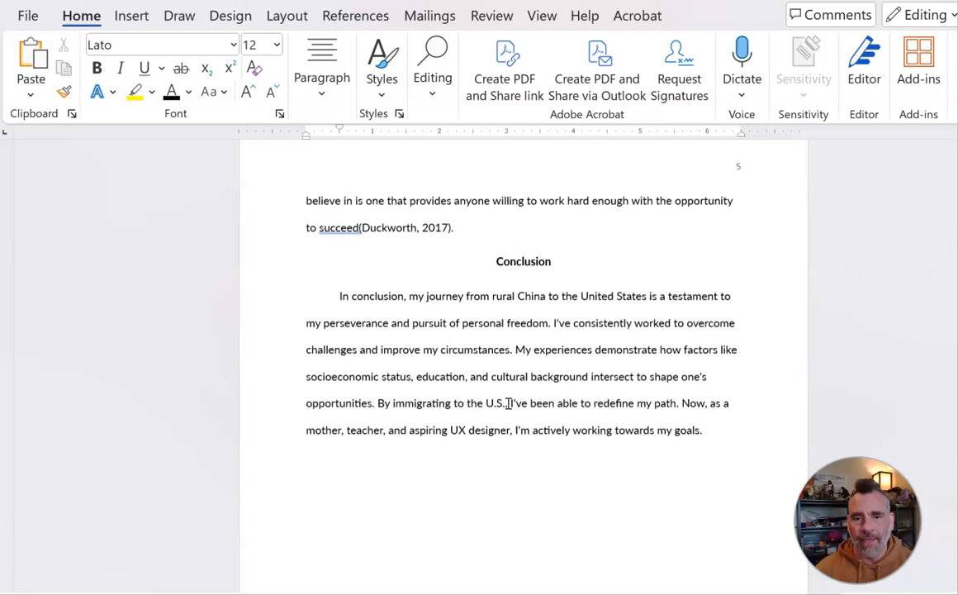
{"action": "scroll", "coordinate": [508, 403], "scroll_direction": "up", "scroll_amount": 3}
{"action": "scroll", "coordinate": [508, 404], "scroll_direction": "down", "scroll_amount": 5}
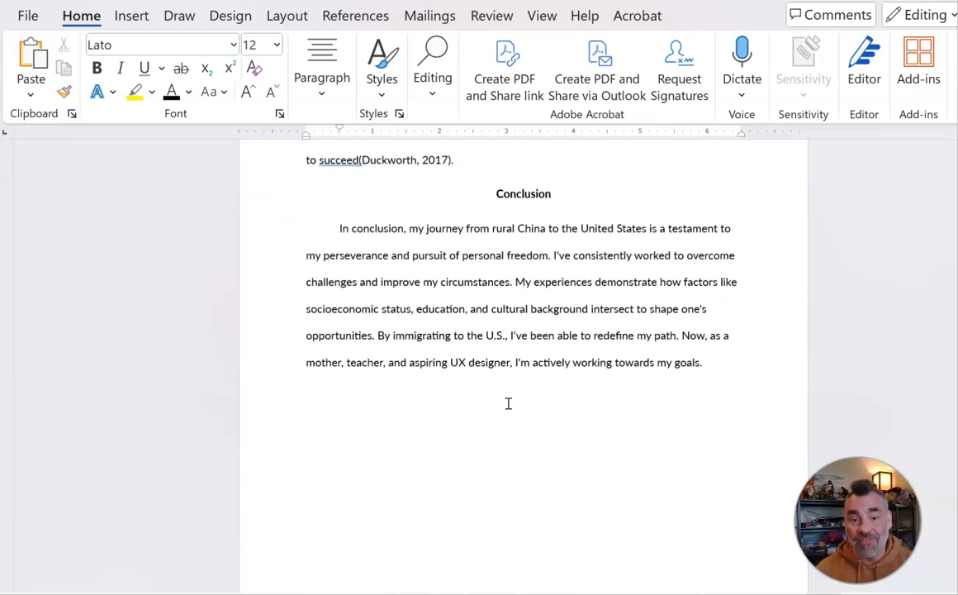
{"action": "scroll", "coordinate": [508, 404], "scroll_direction": "up", "scroll_amount": 14}
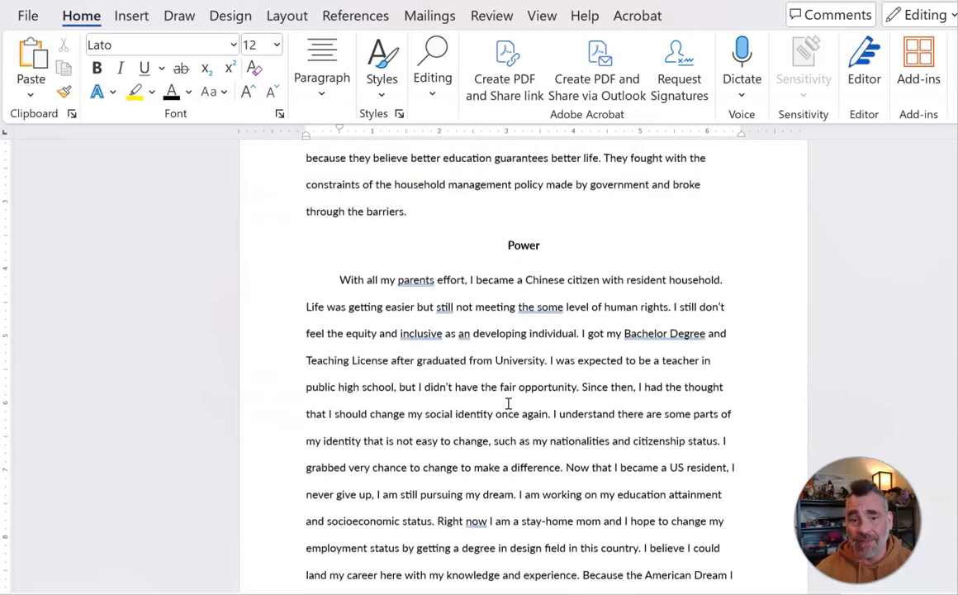
{"action": "scroll", "coordinate": [508, 405], "scroll_direction": "up", "scroll_amount": 15}
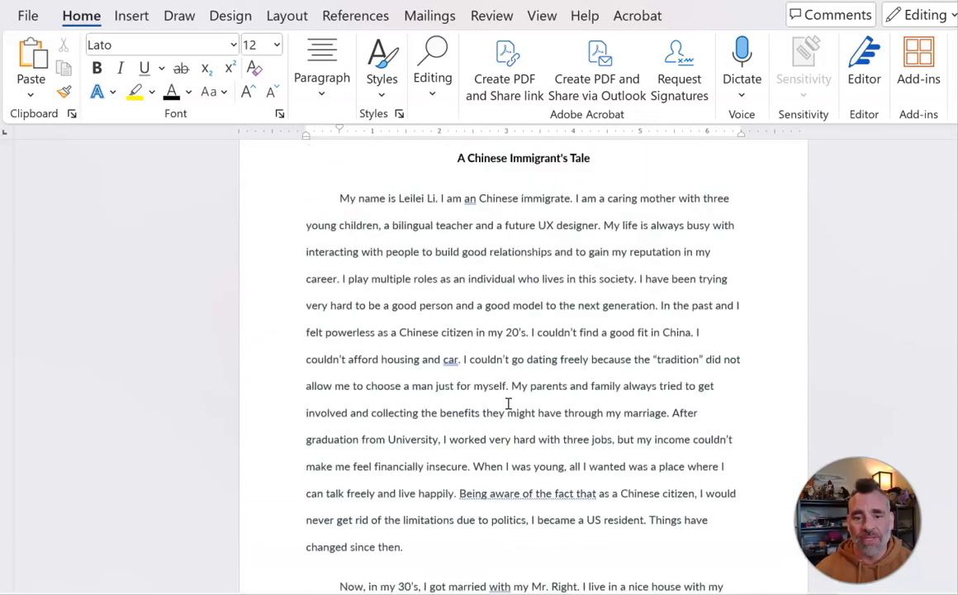
{"action": "scroll", "coordinate": [509, 405], "scroll_direction": "up", "scroll_amount": 10}
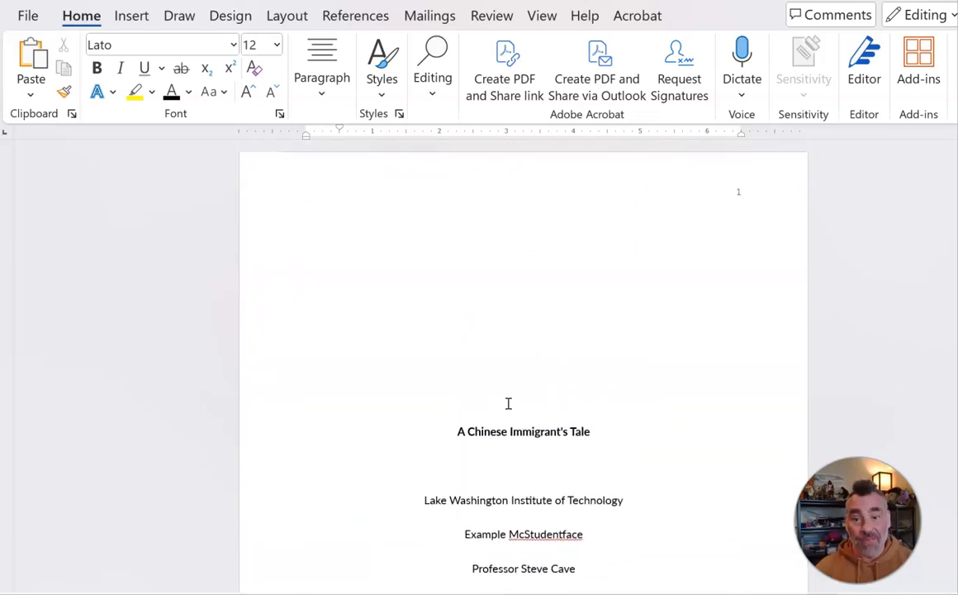
{"action": "scroll", "coordinate": [512, 370], "scroll_direction": "down", "scroll_amount": 6}
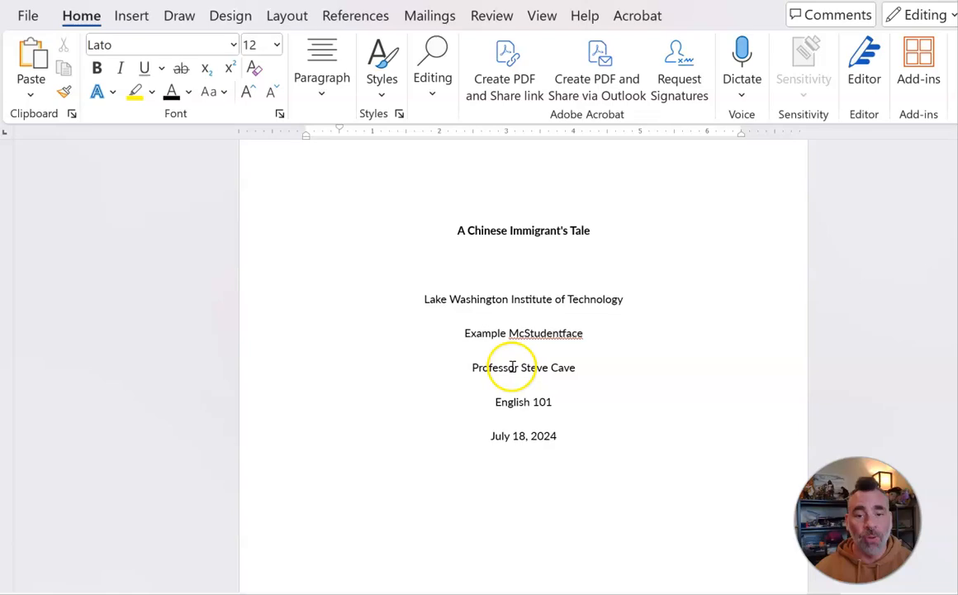
{"action": "scroll", "coordinate": [511, 366], "scroll_direction": "down", "scroll_amount": 15}
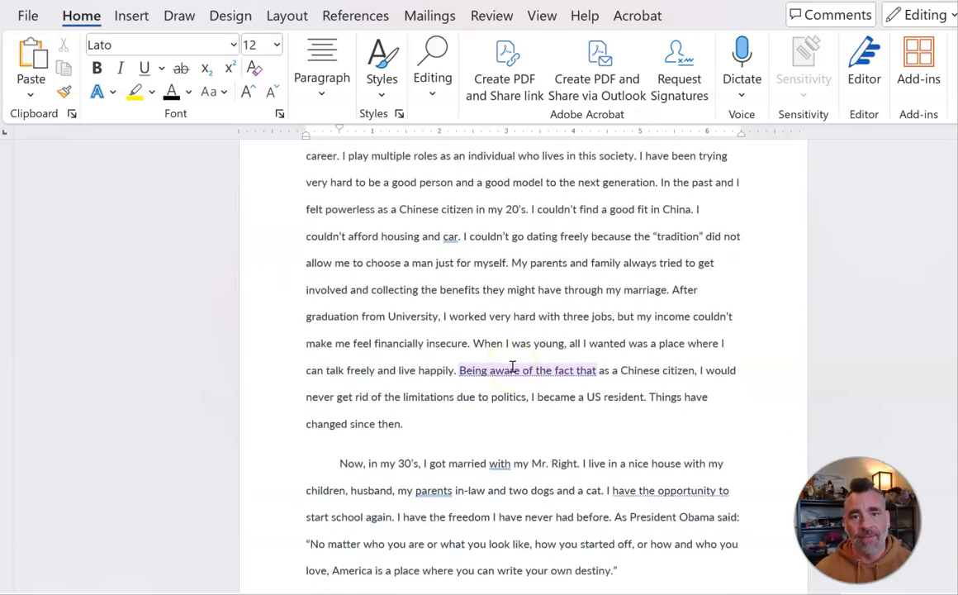
{"action": "scroll", "coordinate": [512, 371], "scroll_direction": "down", "scroll_amount": 15}
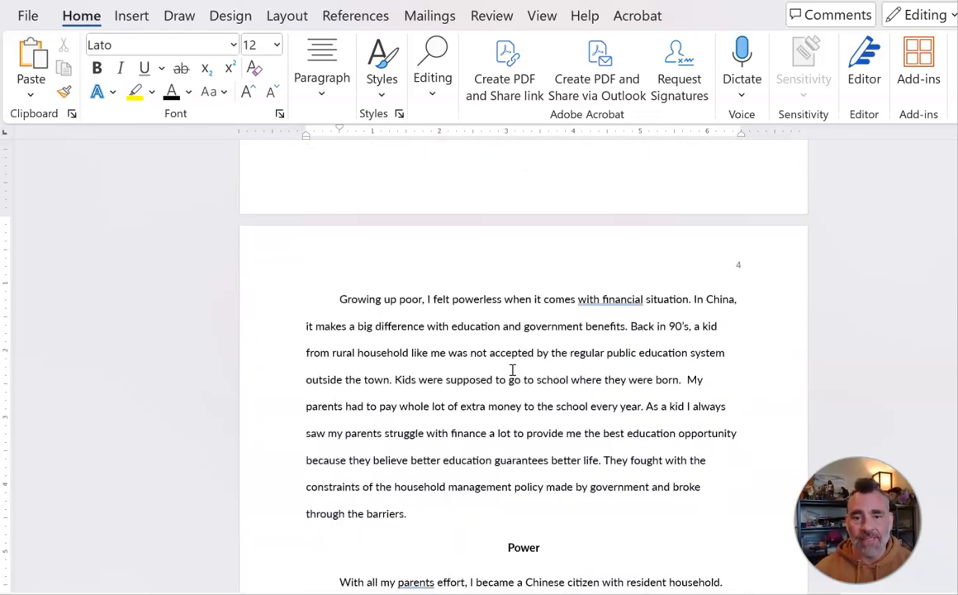
{"action": "scroll", "coordinate": [513, 369], "scroll_direction": "down", "scroll_amount": 20}
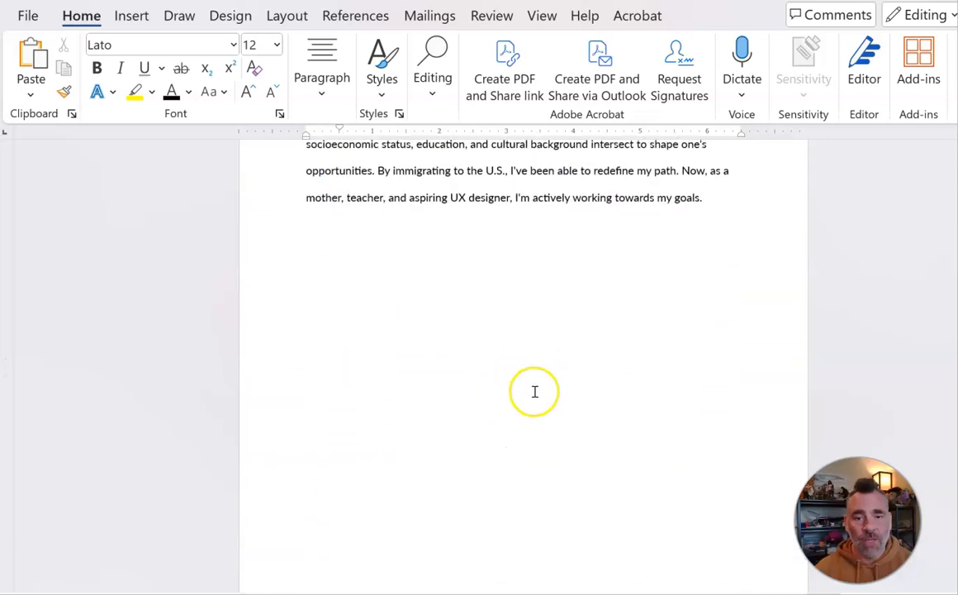